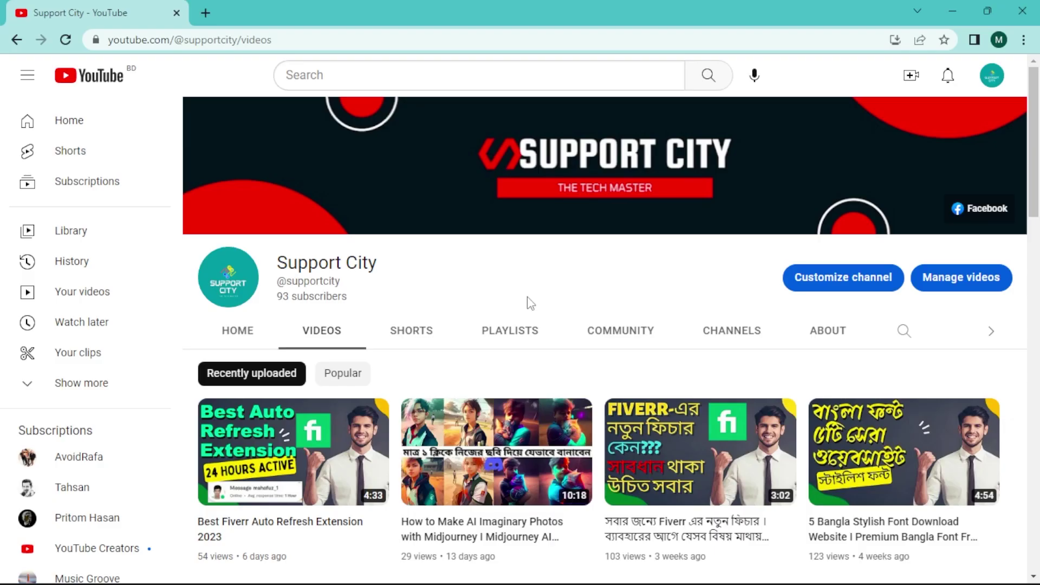
Step: Restore the YouTube and Google New Tab browser windows from full screen and arrange them side by side on the desktop
double_click(447, 7)
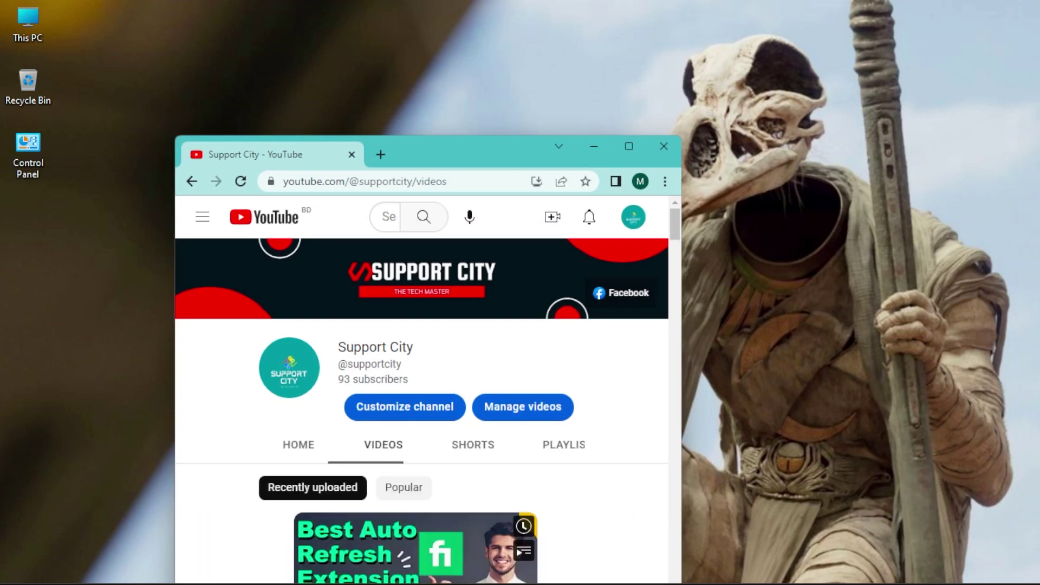
left_click(275, 572)
double_click(728, 5)
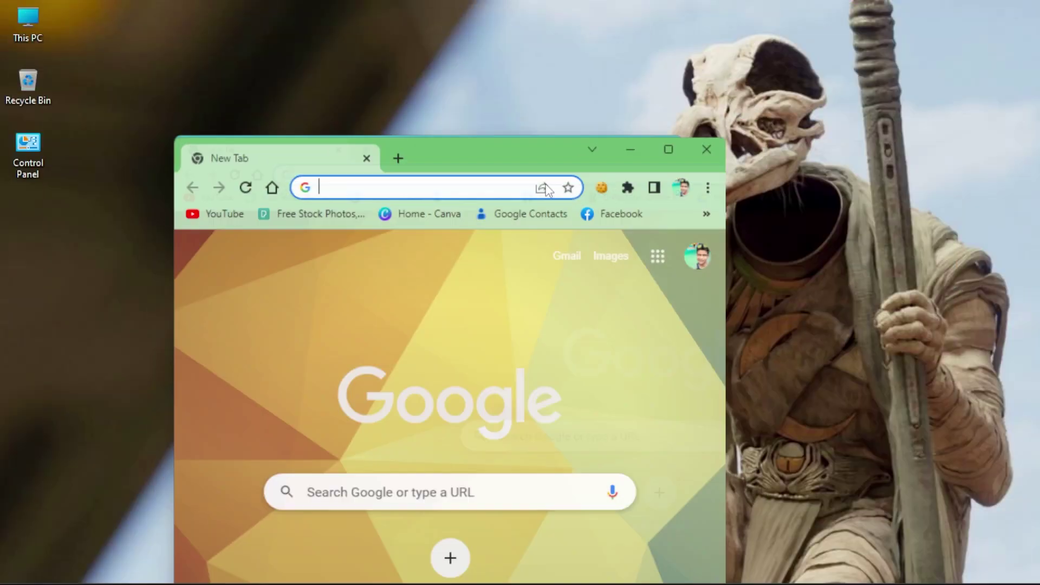
left_click_drag(417, 179, 743, 146)
left_click_drag(434, 148, 334, 69)
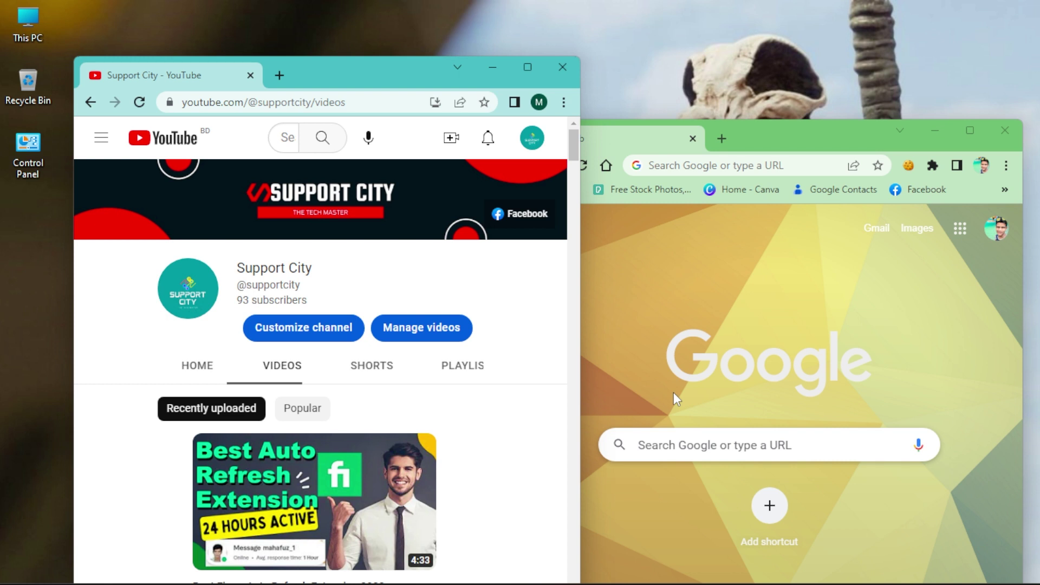
Step: Open Windows Settings, search for "Title" and clear the search
left_click(28, 84)
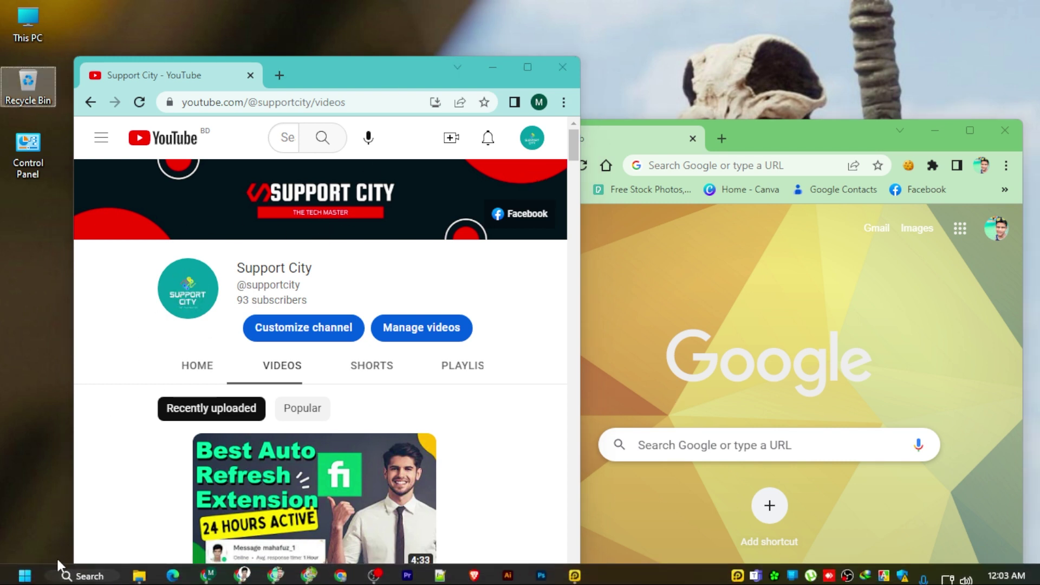
key("super")
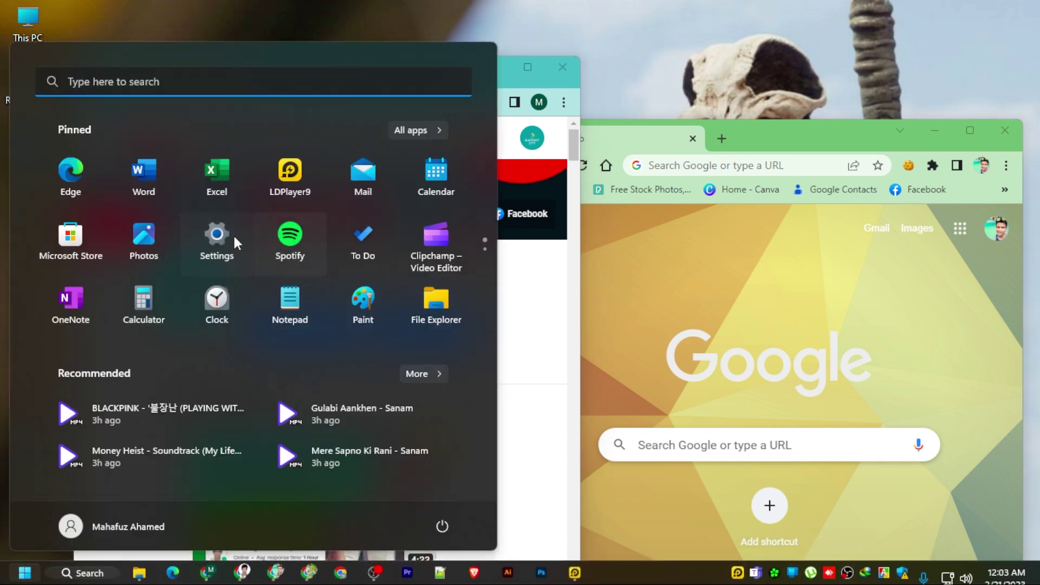
left_click(228, 230)
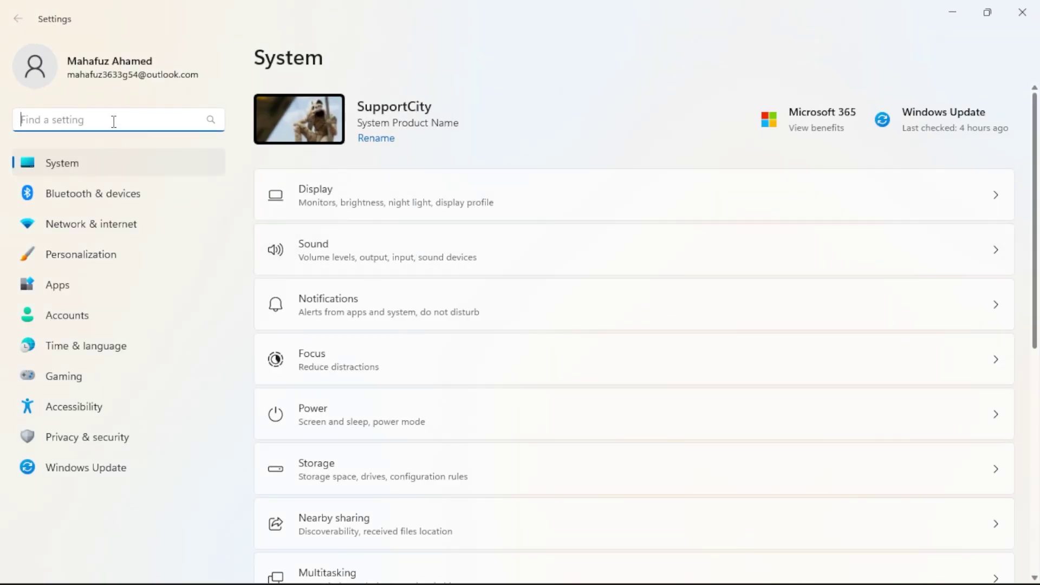
type("Title")
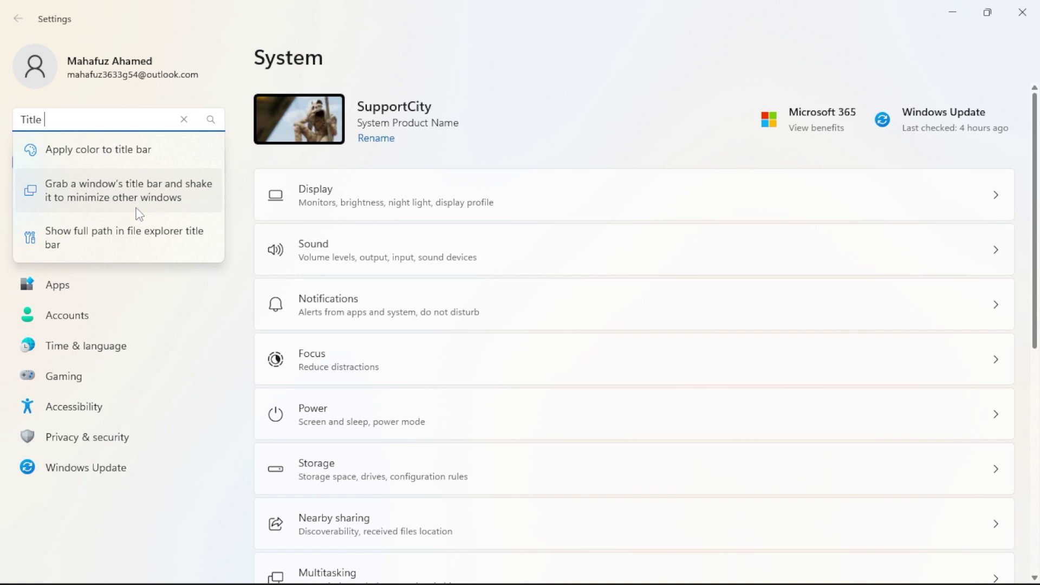
left_click(184, 120)
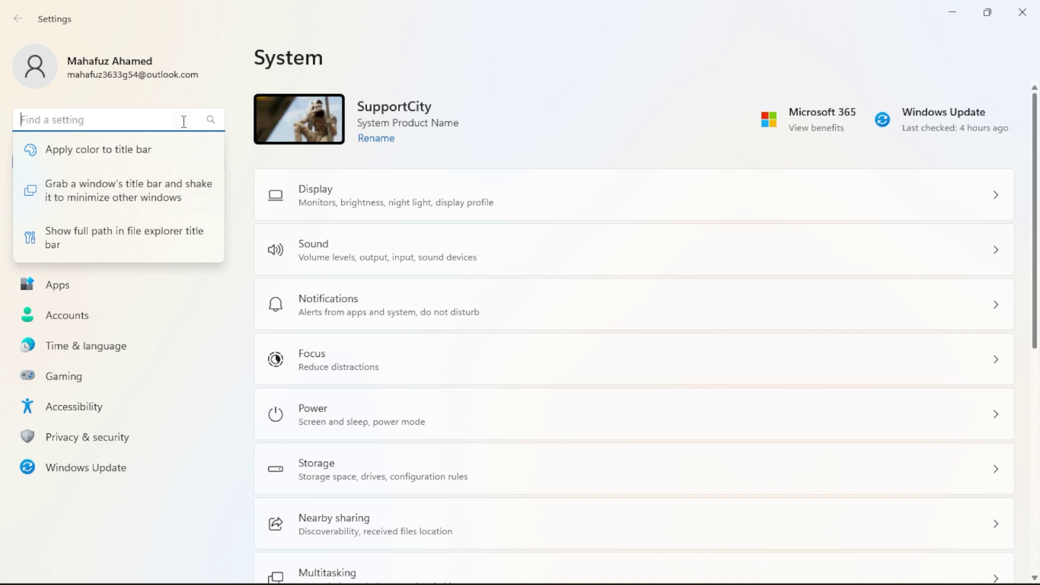
Step: Turn on Title bar window shake in the System Multitasking settings and minimize the Settings window
left_click(106, 166)
scroll(430, 270, "down", 5)
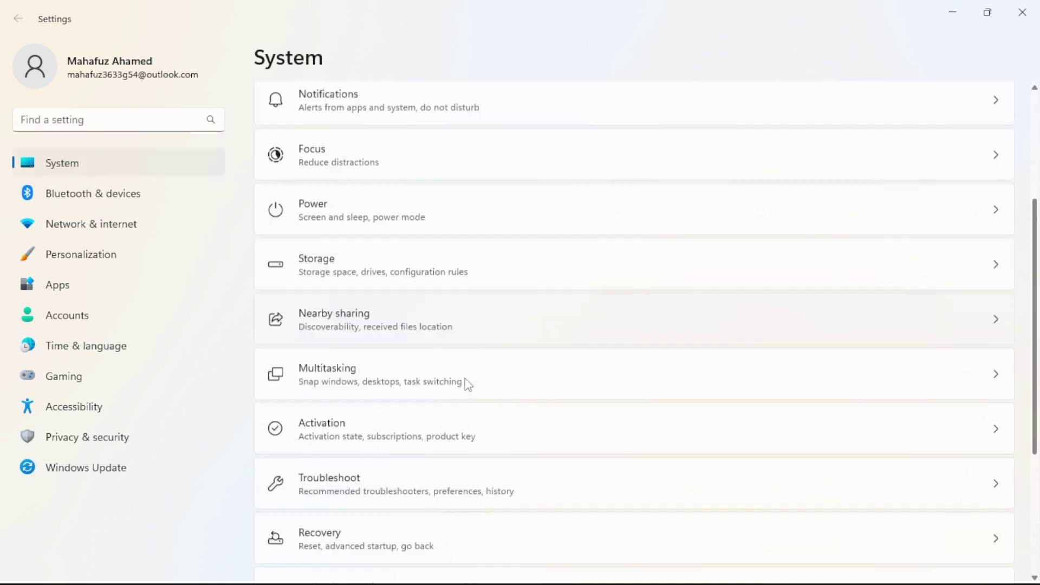
left_click(405, 291)
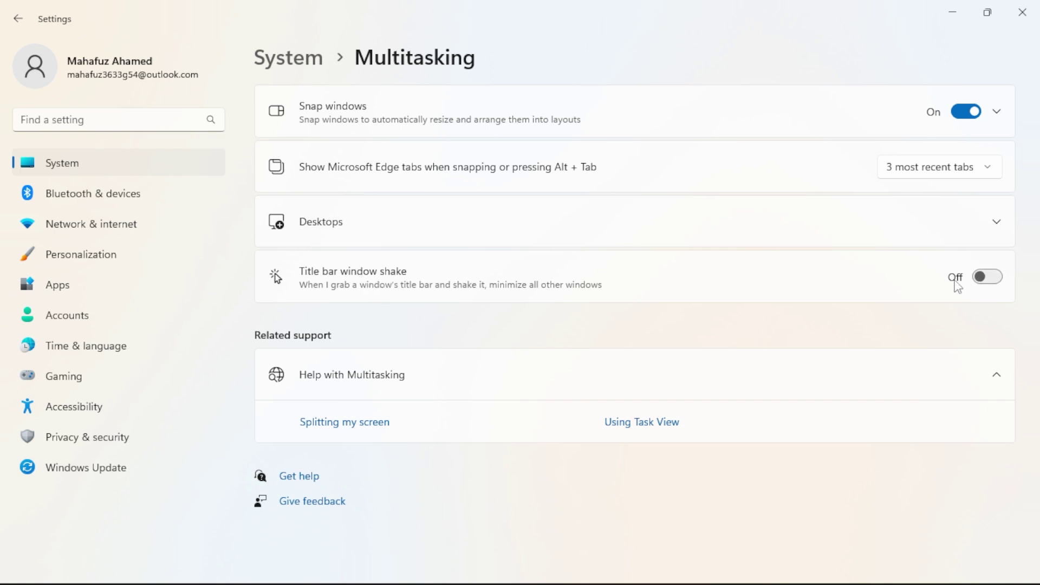
left_click(982, 279)
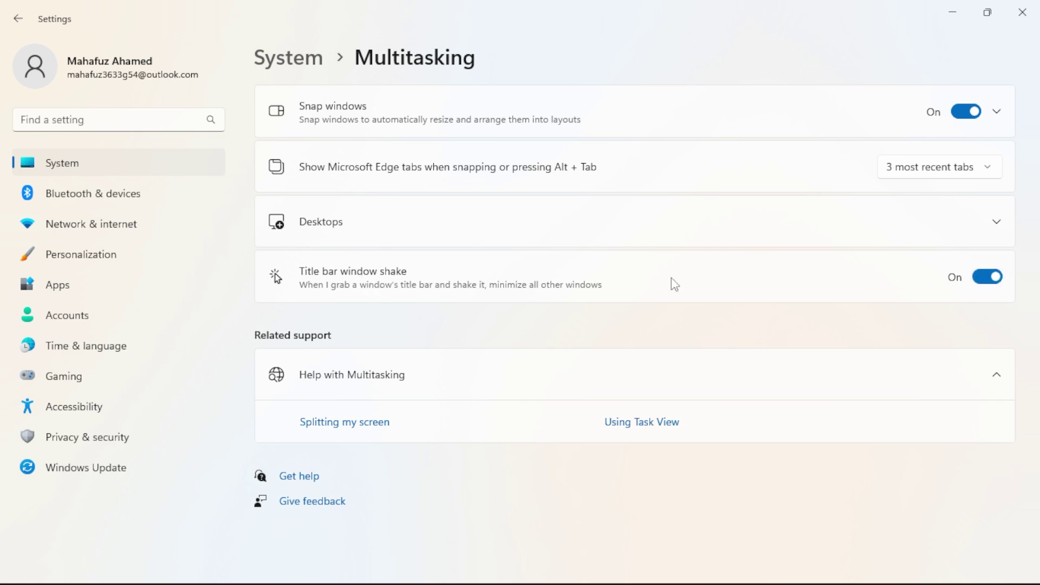
left_click(951, 16)
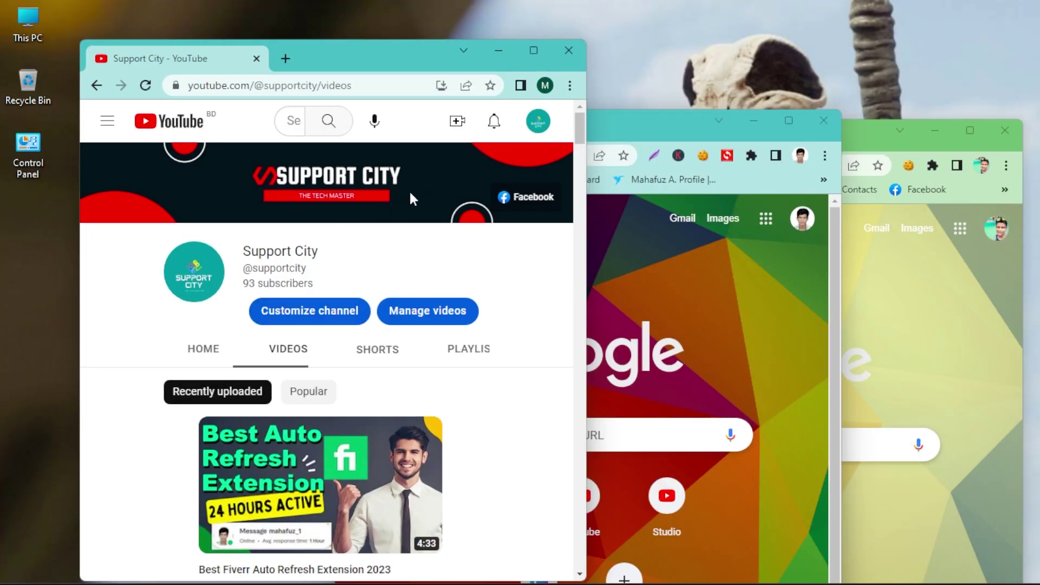
Step: Shake the Support City YouTube window by its title bar repeatedly to minimize and restore the other browser windows
left_click_drag(404, 51, 376, 41)
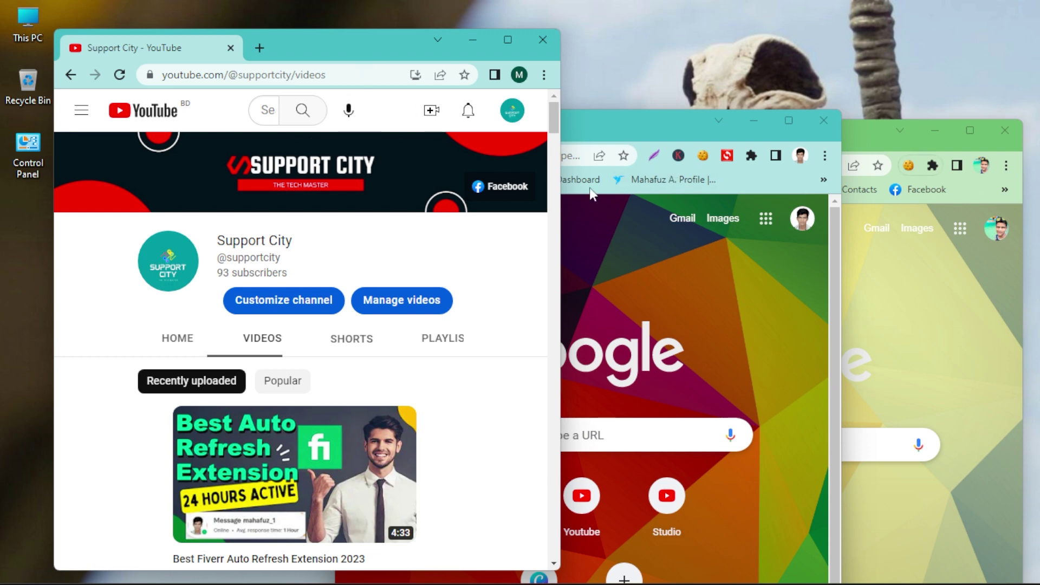
mouse_move(325, 49)
left_mouse_down()
mouse_move(452, 48)
mouse_move(341, 54)
left_mouse_up()
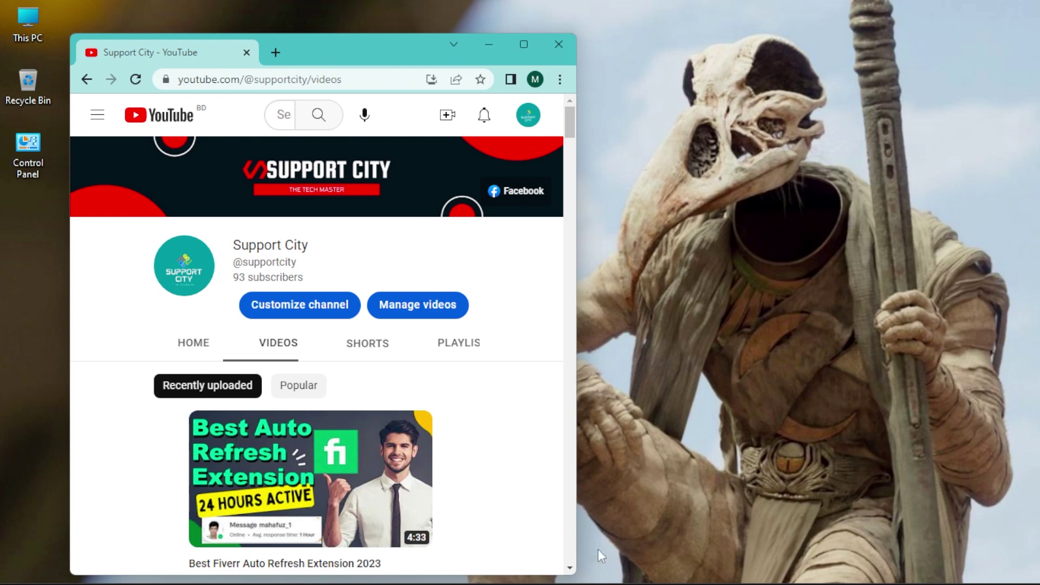
mouse_move(351, 50)
left_mouse_down()
mouse_move(398, 60)
mouse_move(328, 59)
mouse_move(375, 76)
left_mouse_up()
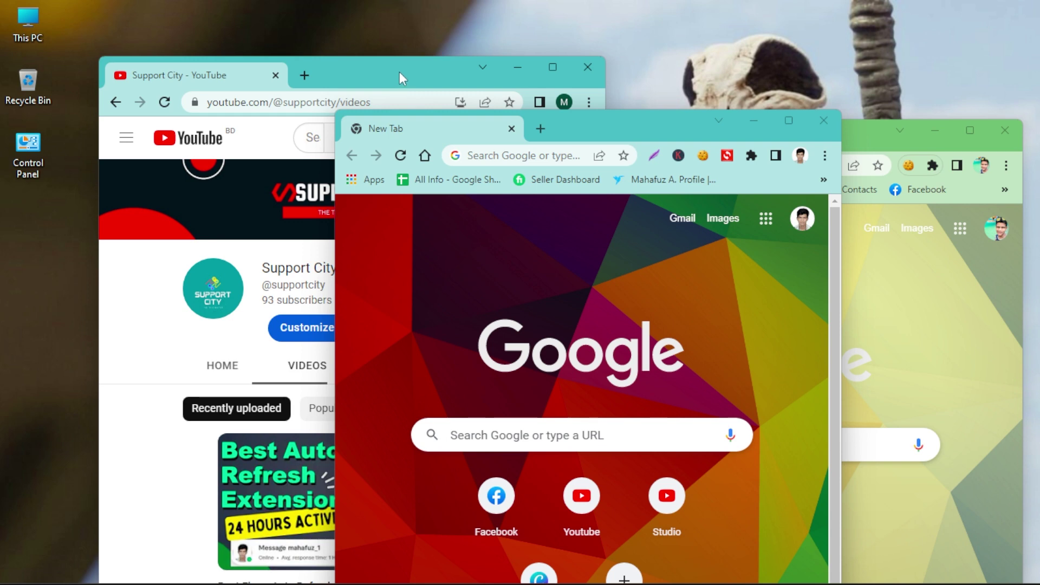
mouse_move(399, 72)
left_mouse_down()
mouse_move(411, 71)
mouse_move(381, 73)
mouse_move(444, 60)
mouse_move(363, 64)
left_mouse_up()
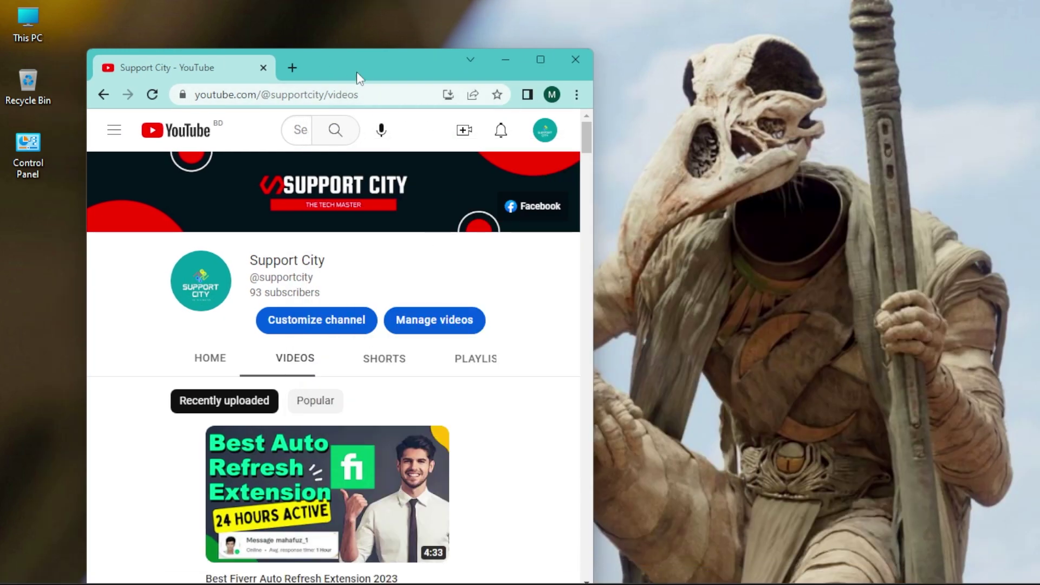
left_click_drag(350, 68, 377, 73)
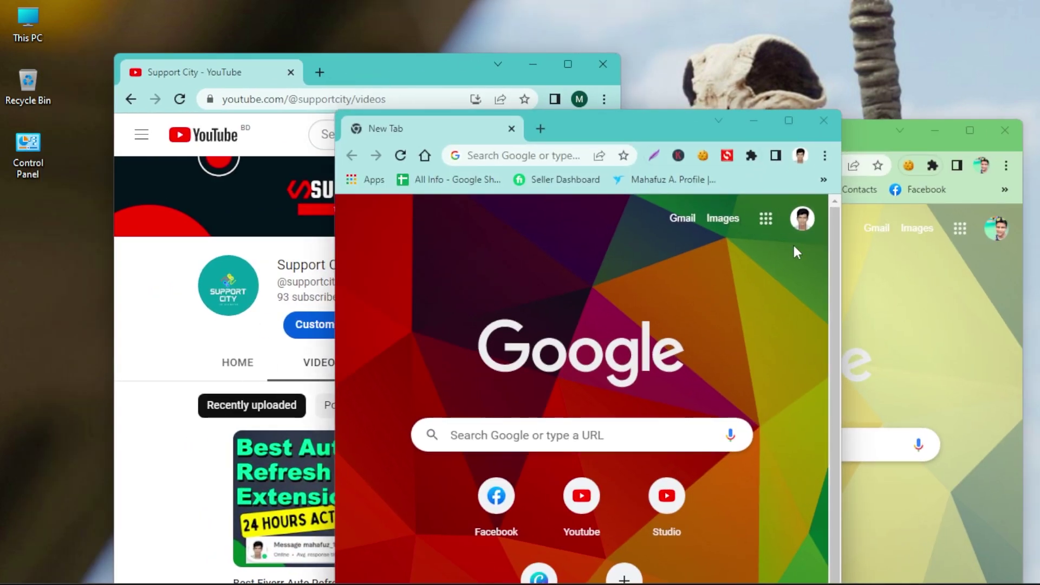
Step: Show the desktop, view the power options in the Start menu and close it again
key("super+d")
key("super")
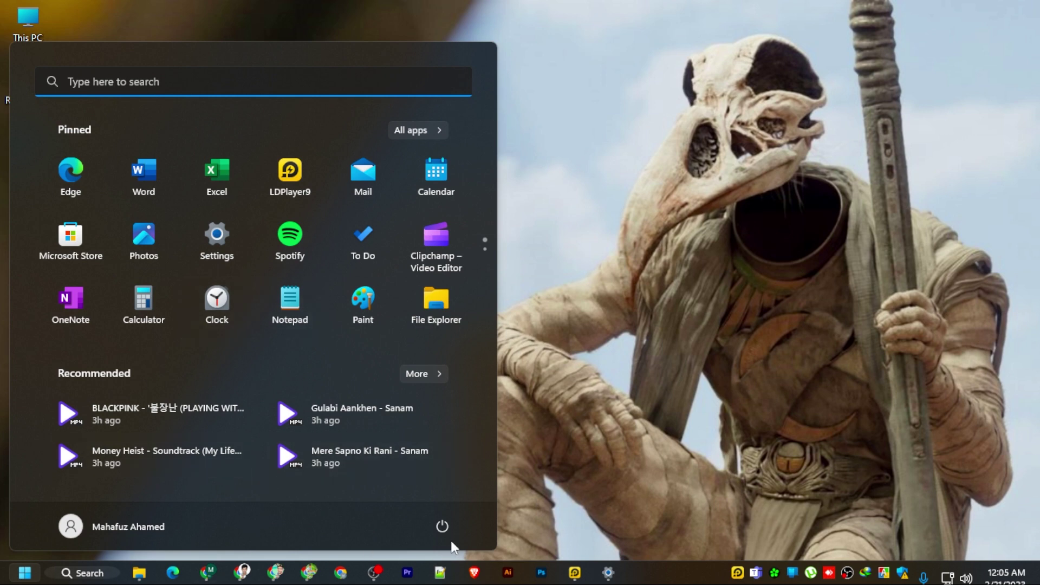
left_click(442, 526)
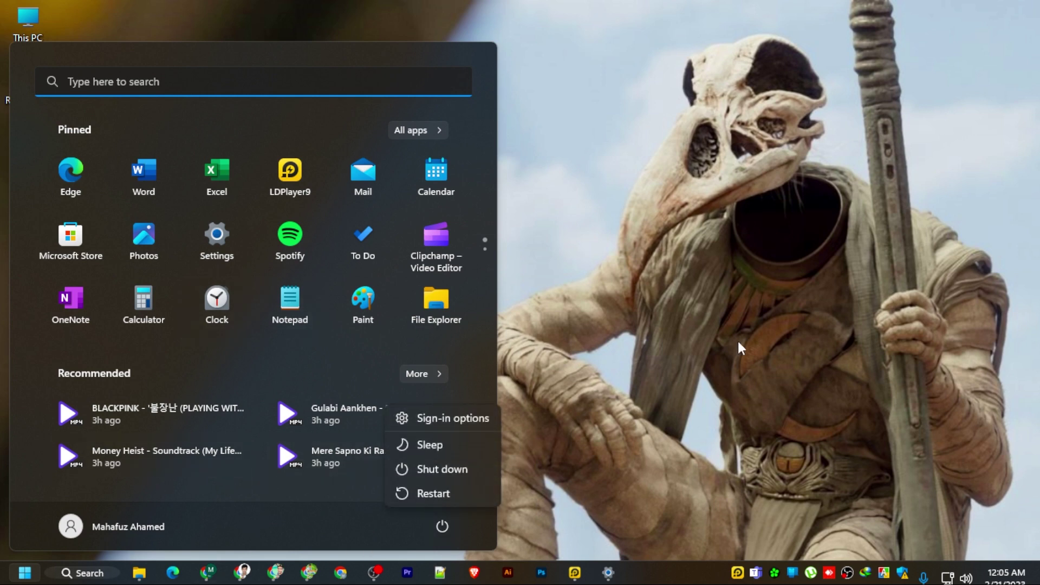
left_click(738, 342)
left_click(509, 424)
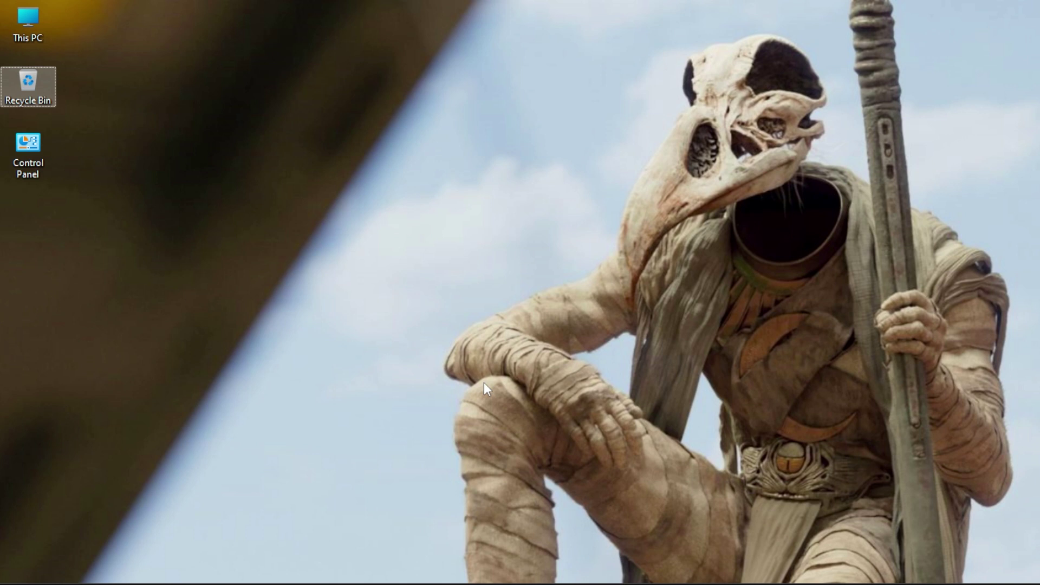
Step: Bring up the Windows quick link menu, view its shut down or sign out entry and launch Terminal
key("super+x")
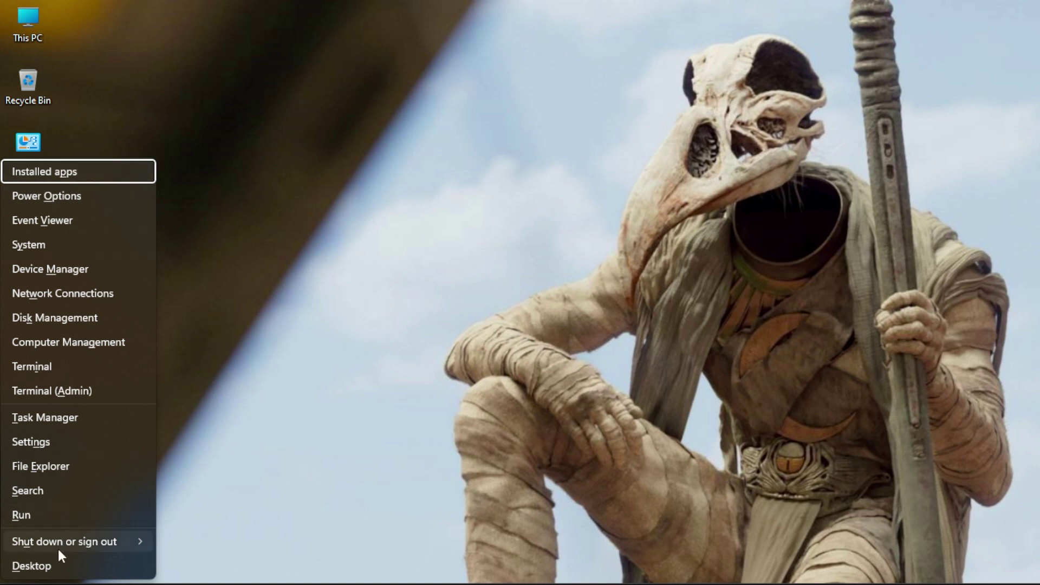
mouse_move(115, 541)
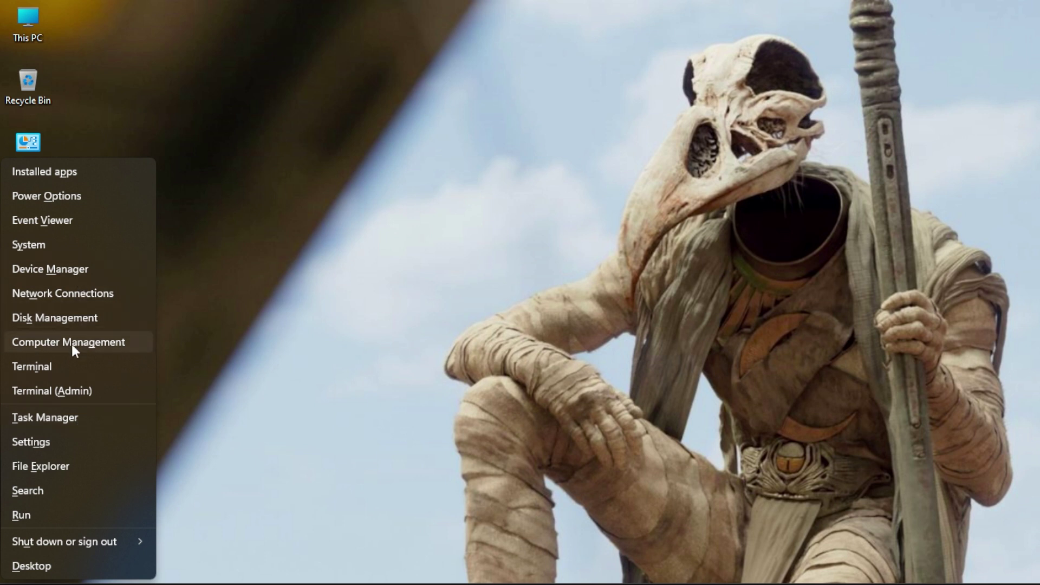
left_click(69, 374)
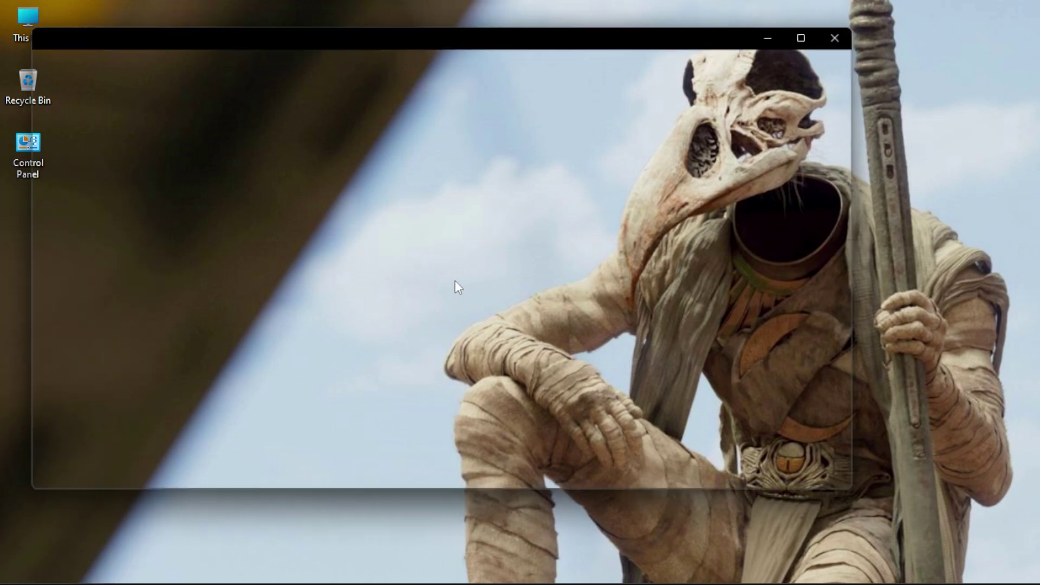
key("super+x")
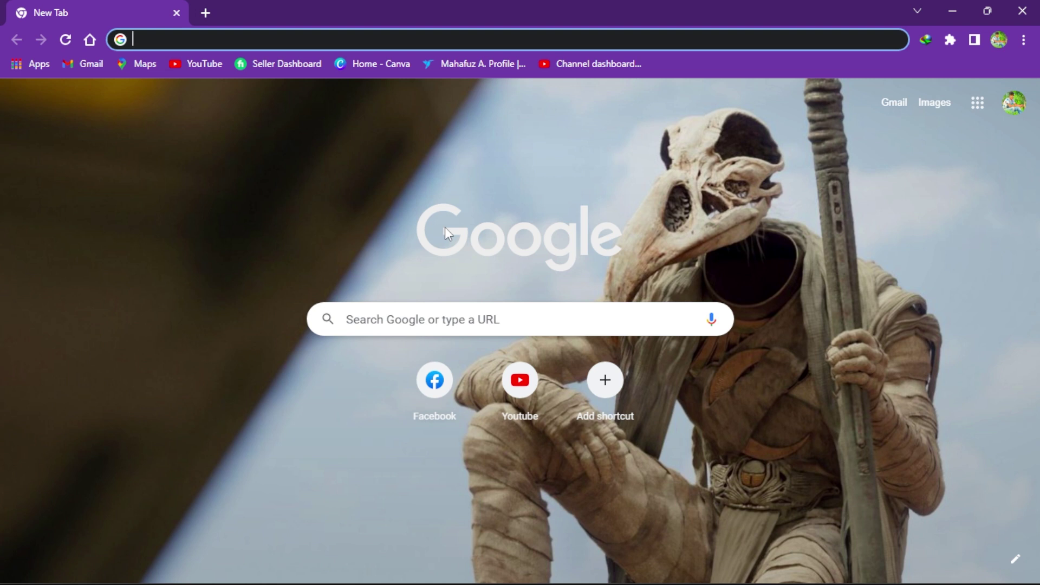
Step: Dictate text into the browser's address bar with voice typing and turn on the Voice typing launcher
key("super+h")
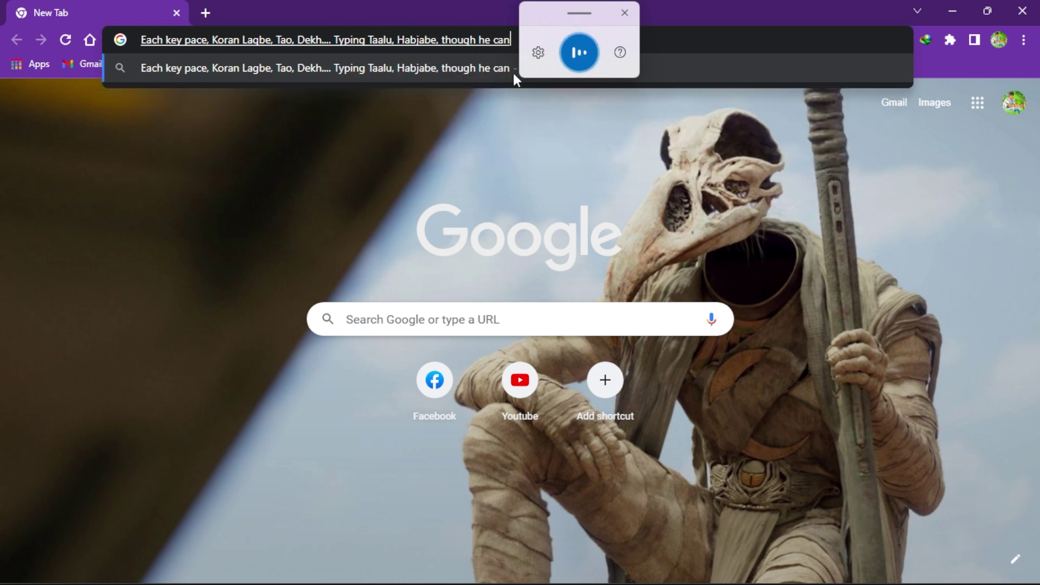
left_click(577, 71)
left_click(538, 53)
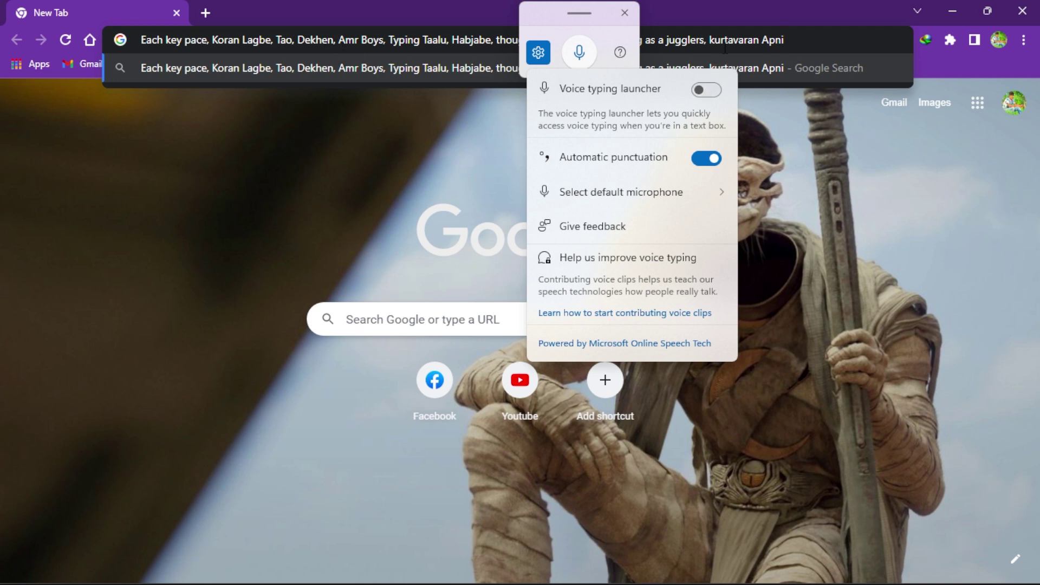
left_click(705, 90)
left_click(624, 12)
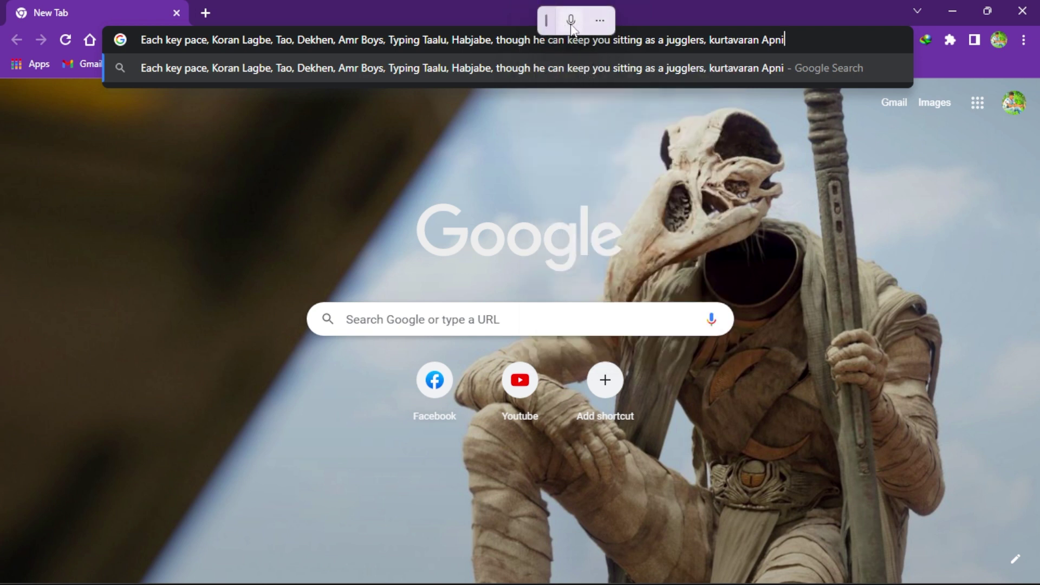
Step: Start voice typing from its launcher and move the launcher to the upper-left corner of the desktop
left_click(572, 25)
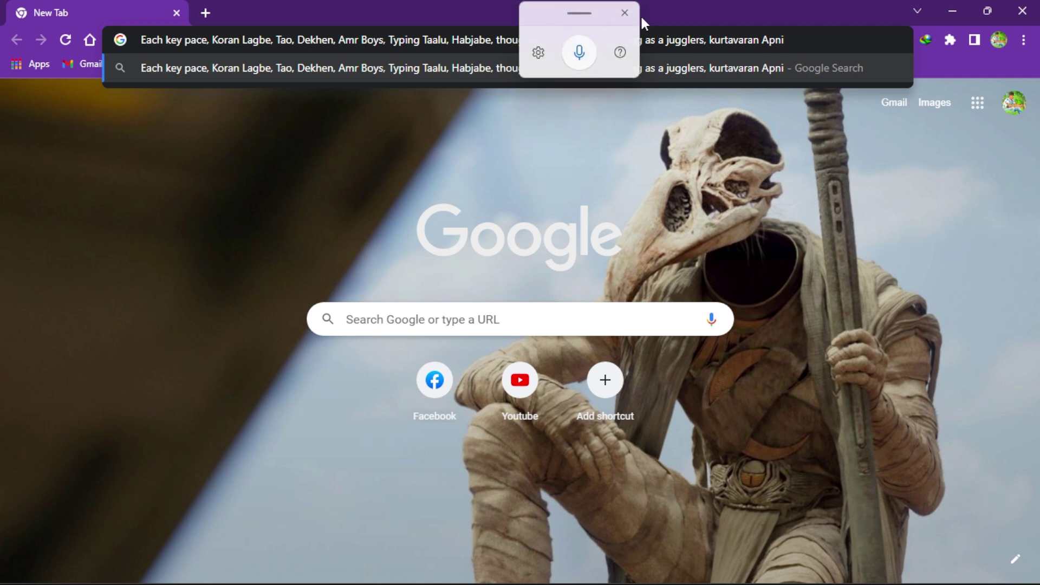
left_click_drag(548, 25, 12, 16)
left_click(36, 18)
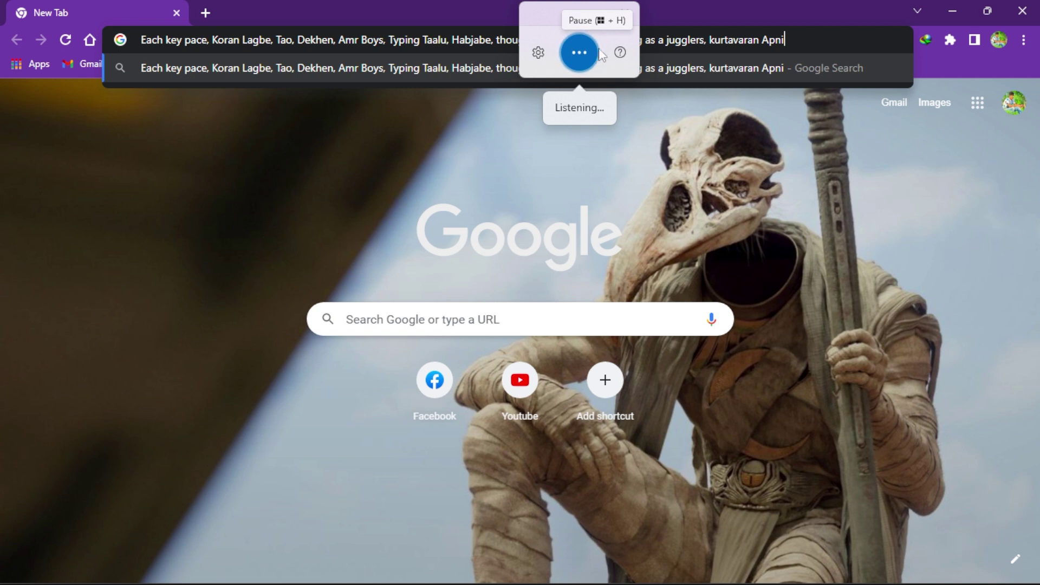
left_click(624, 13)
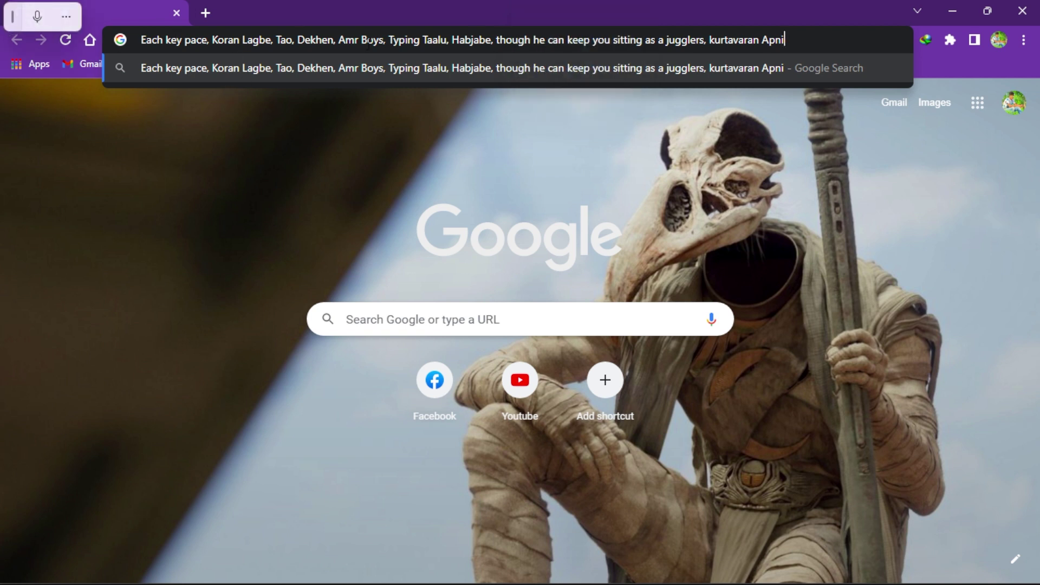
left_click(36, 17)
left_click_drag(587, 18, 79, 8)
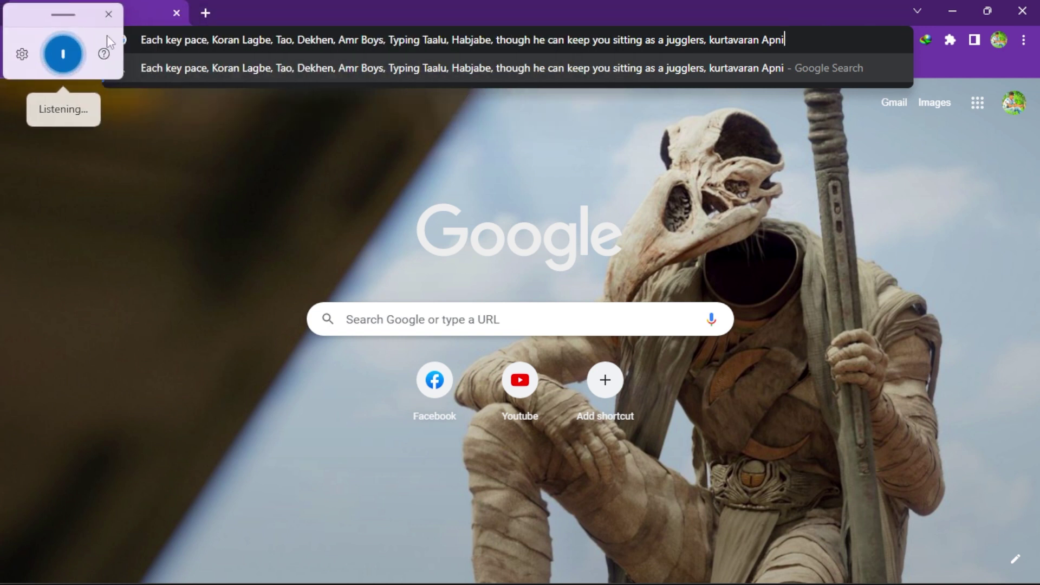
Step: Switch to the New Microsoft Word Document, dictate "I love Bangladesh. They can edit into automatically" and place the cursor after the first sentence
left_click(948, 15)
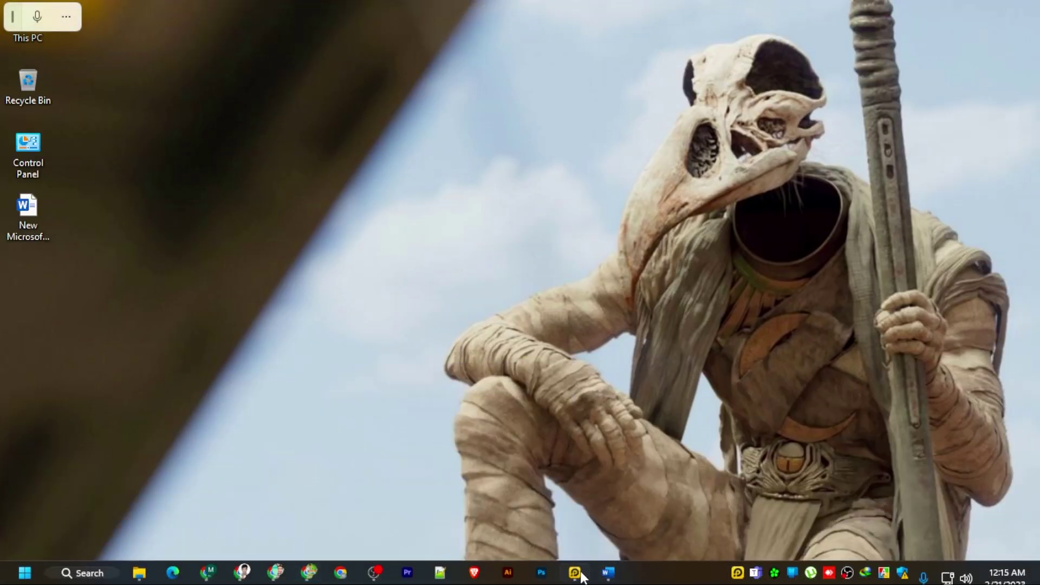
left_click(607, 572)
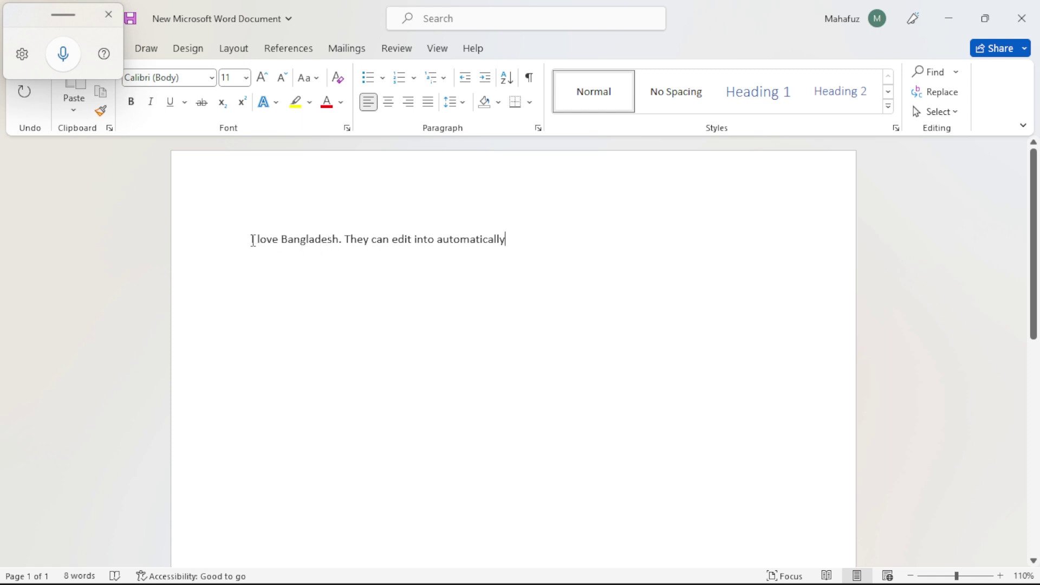
left_click_drag(252, 240, 340, 241)
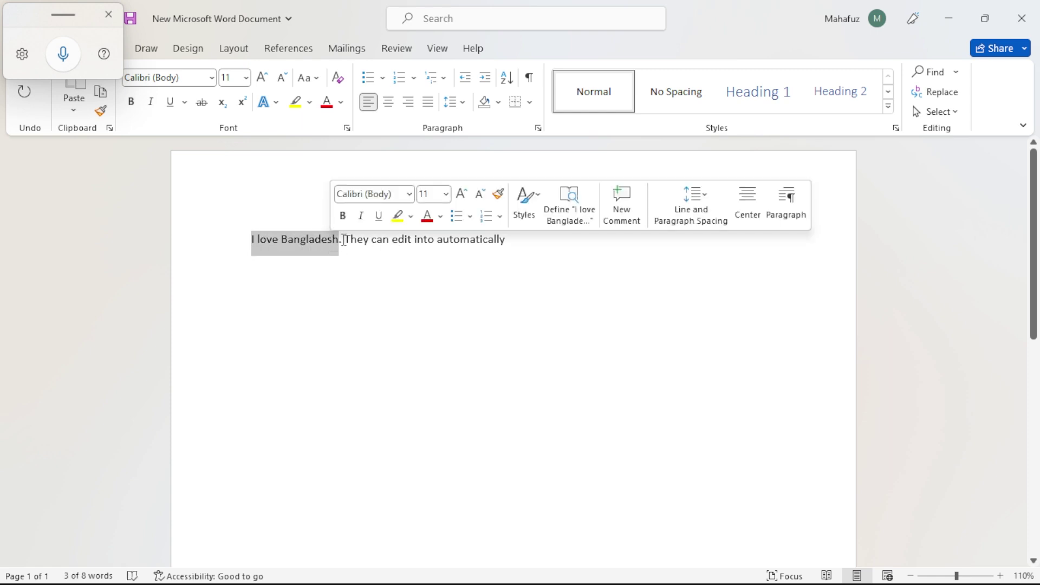
left_click(344, 247)
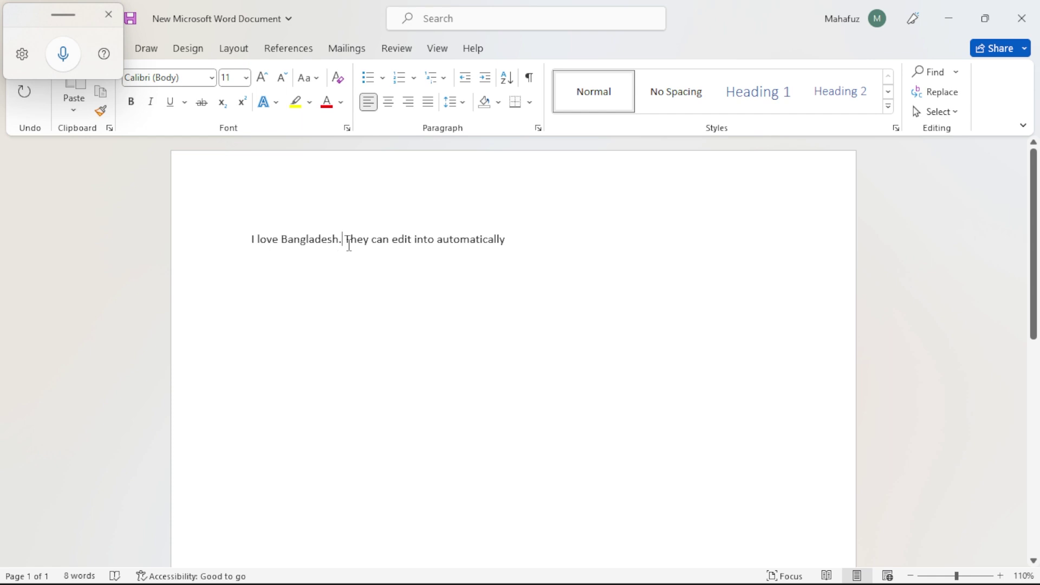
Step: Check the voice typing settings, including Voice typing launcher and Automatic punctuation, and close them again
left_click(22, 53)
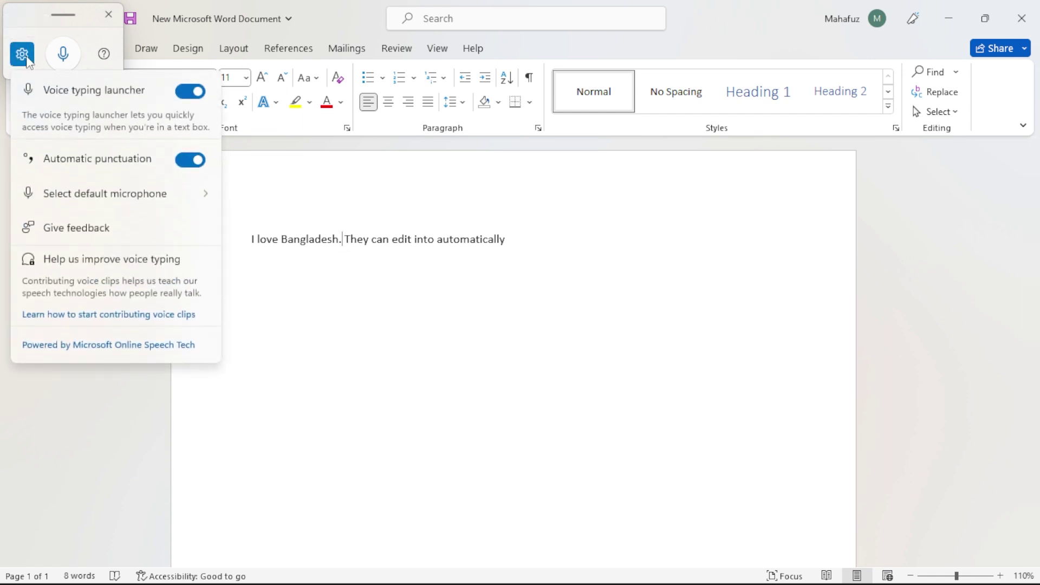
left_click(26, 59)
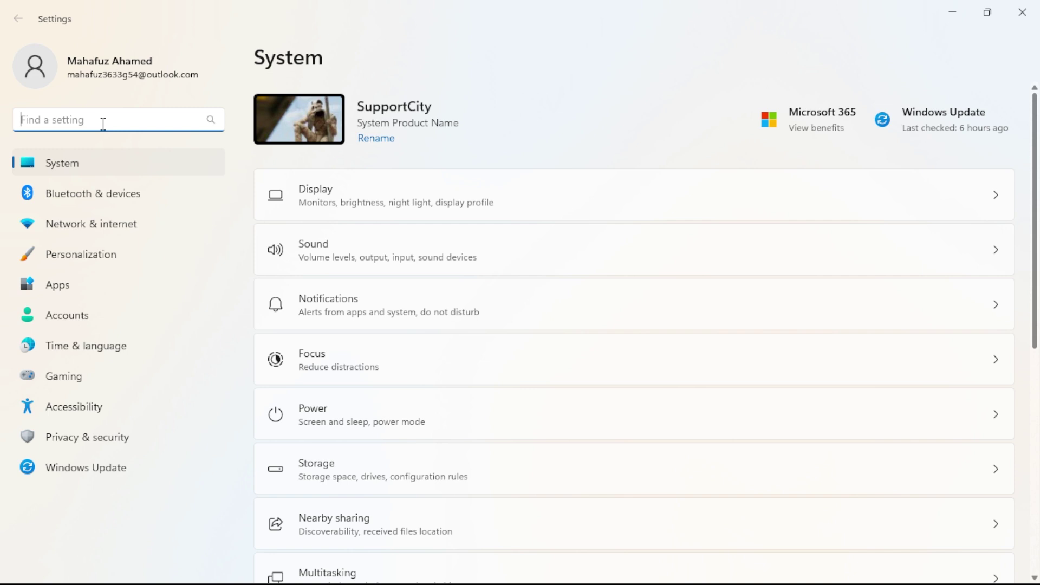
Step: Examine the camera permissions under Privacy & security, including the apps allowed to access the camera and the related settings
left_click(87, 437)
scroll(501, 292, "down", 7)
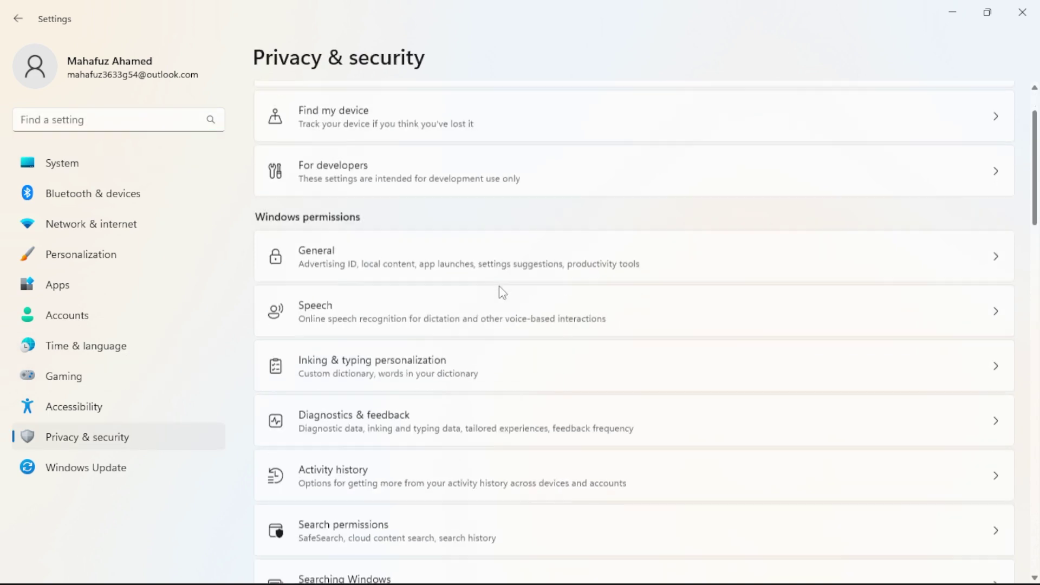
scroll(502, 292, "down", 5)
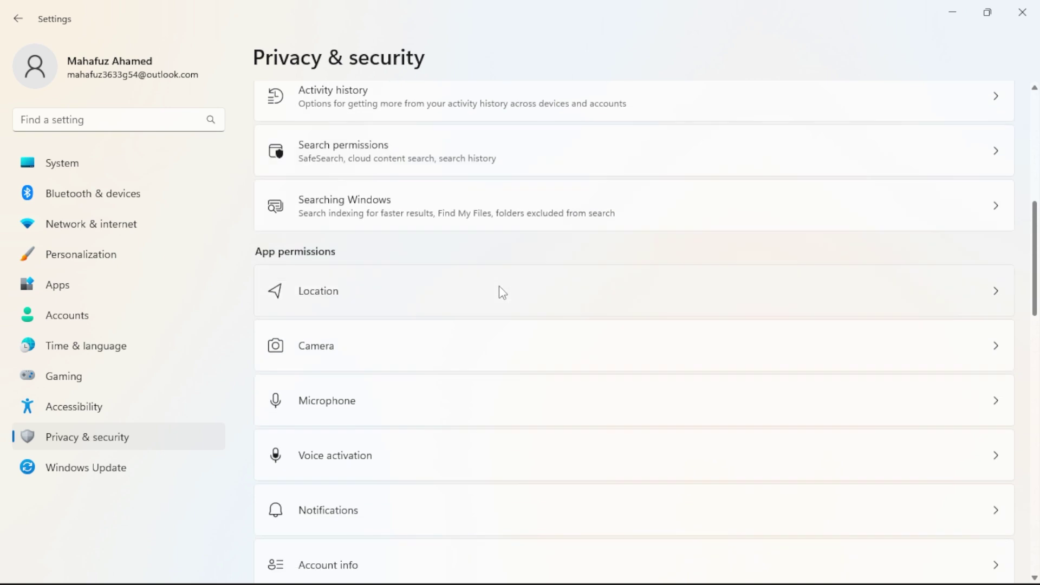
scroll(332, 253, "down", 2)
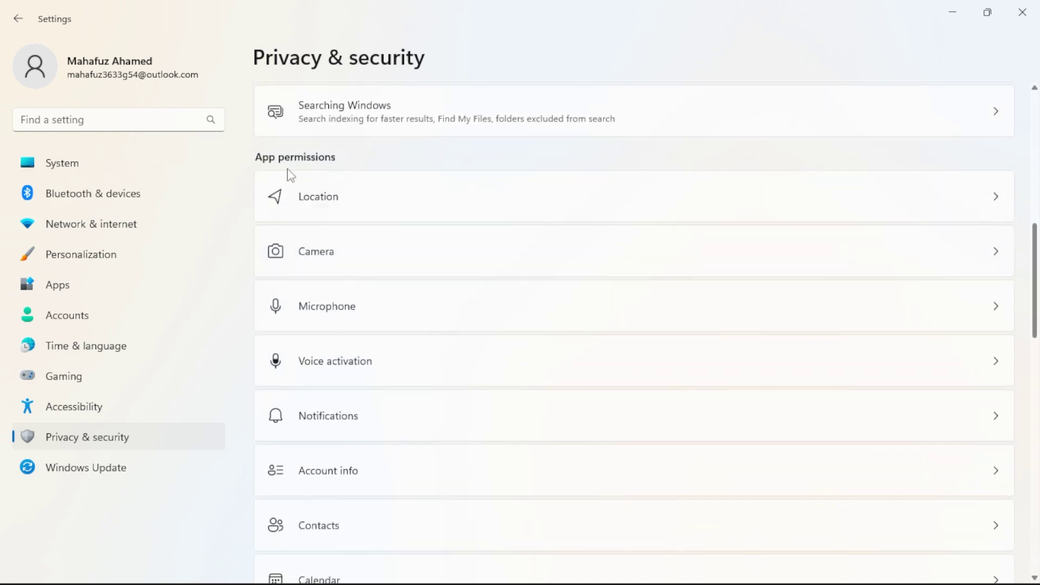
left_click(380, 267)
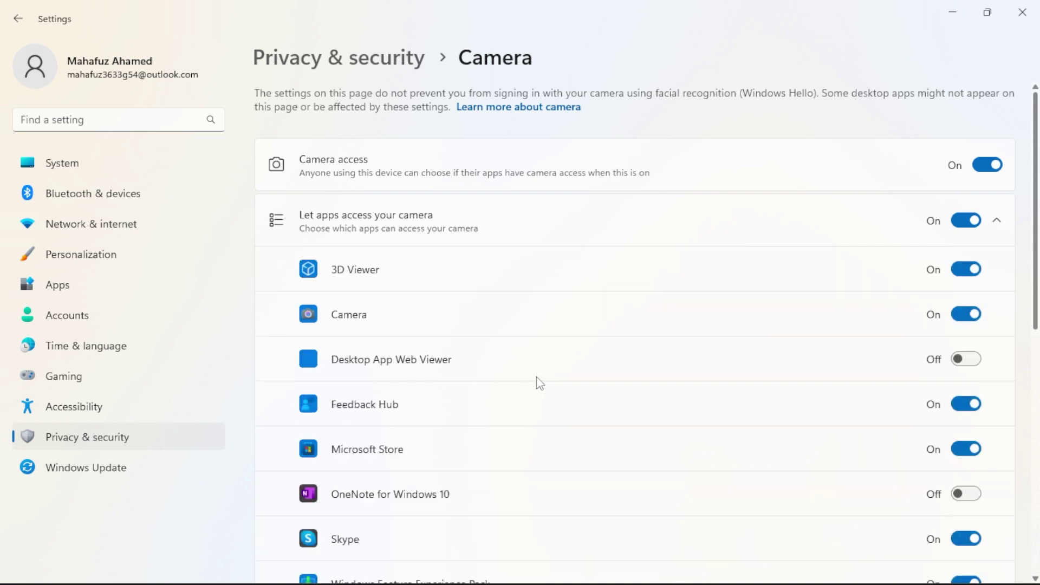
scroll(566, 295, "down", 5)
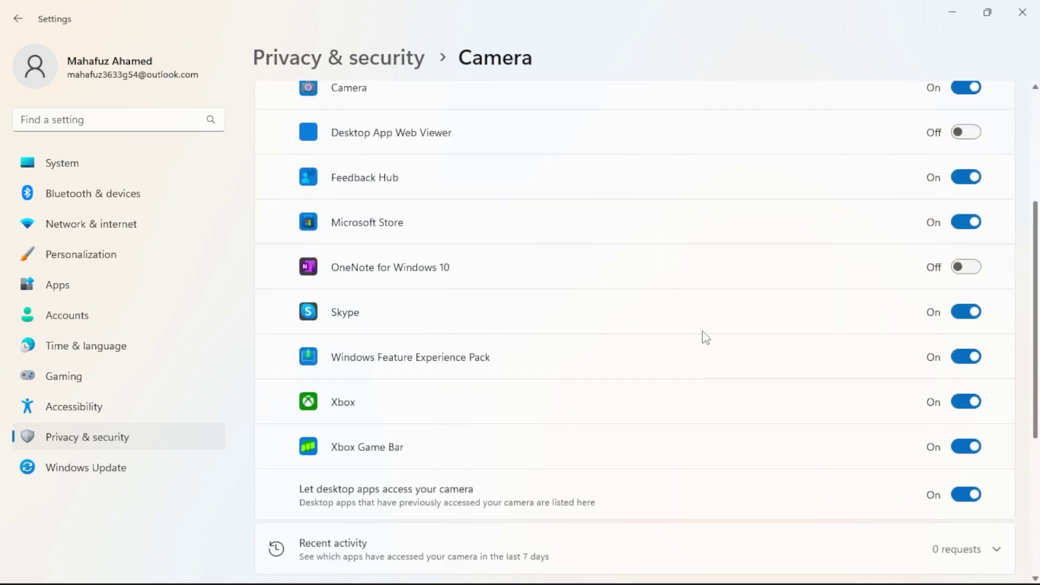
scroll(634, 332, "up", 3)
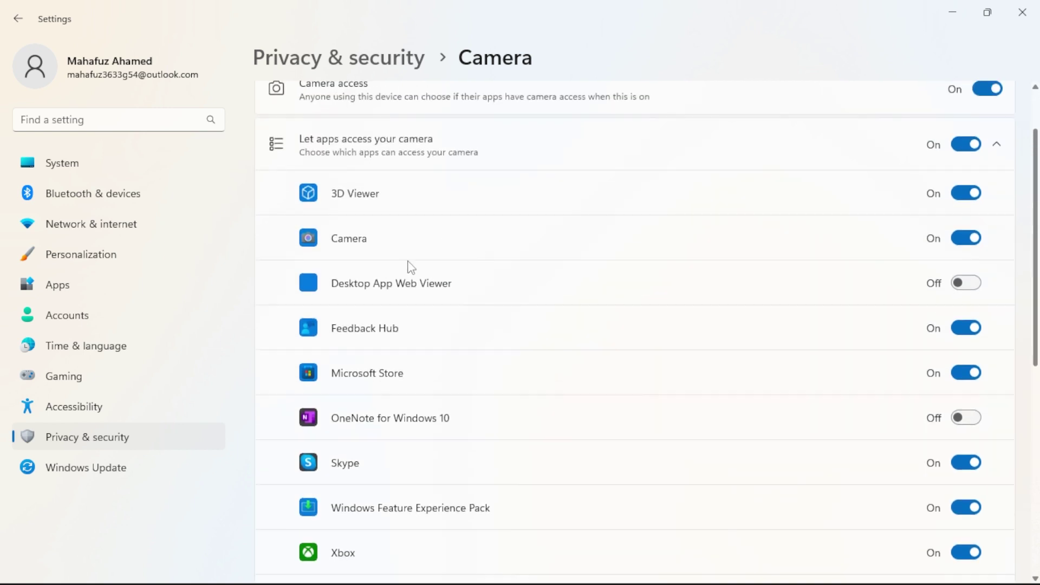
scroll(407, 206, "up", 2)
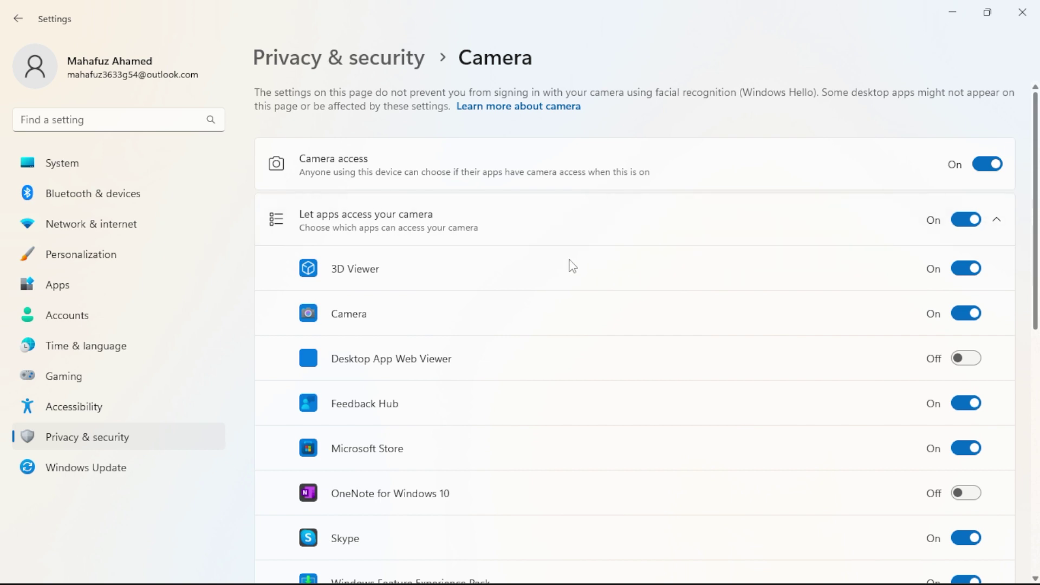
scroll(555, 264, "down", 10)
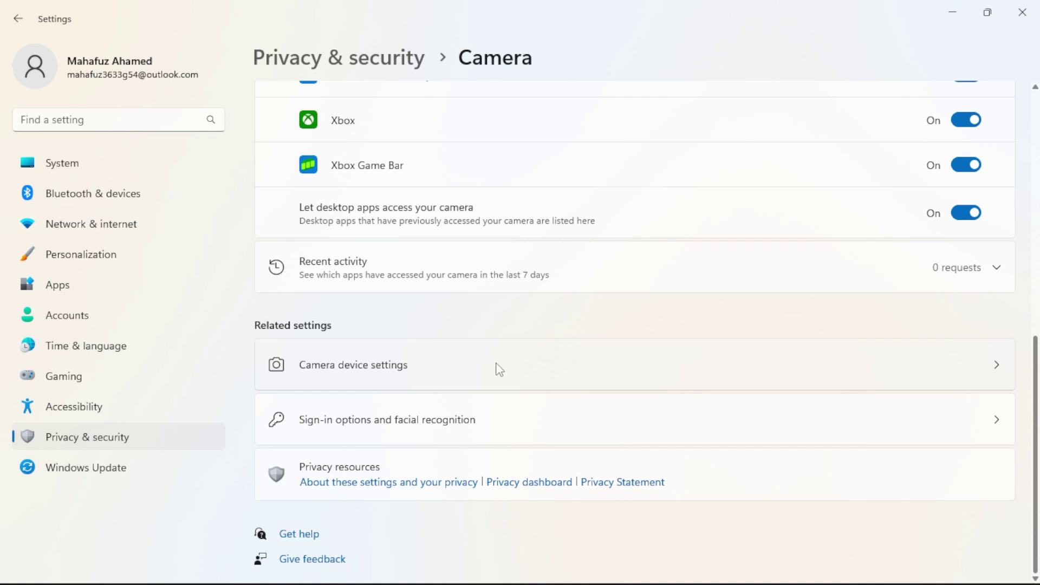
scroll(465, 216, "up", 10)
Step: Return to Privacy & security and review which apps and desktop apps have microphone access
left_click(374, 57)
scroll(417, 251, "down", 2)
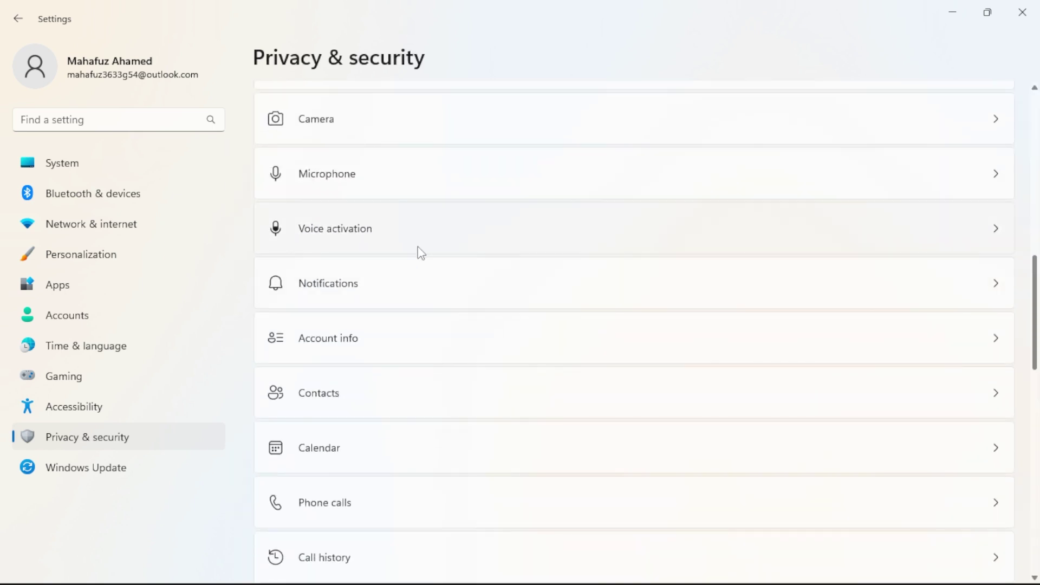
left_click(490, 197)
scroll(625, 363, "down", 10)
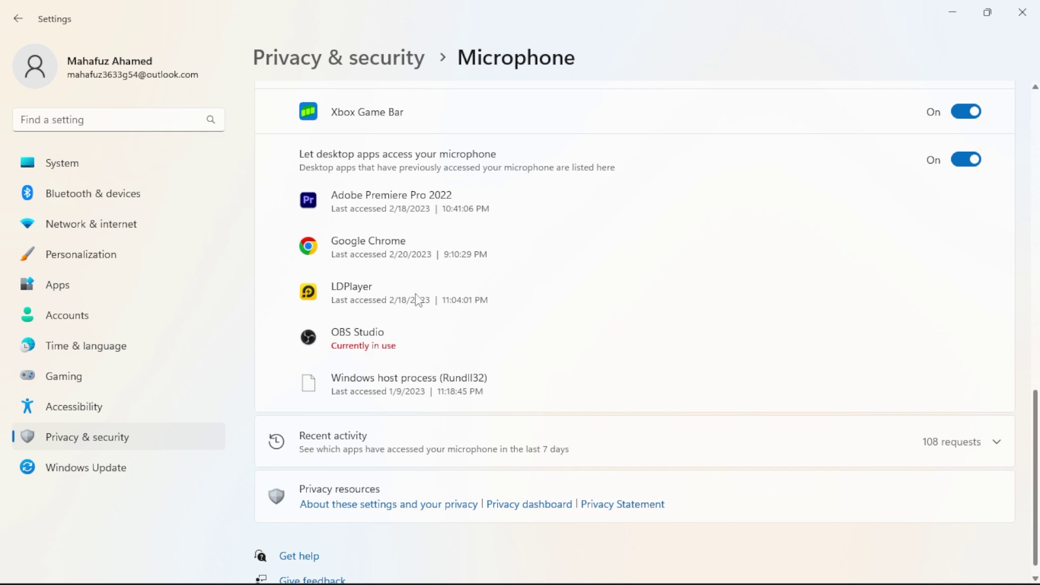
scroll(654, 258, "up", 5)
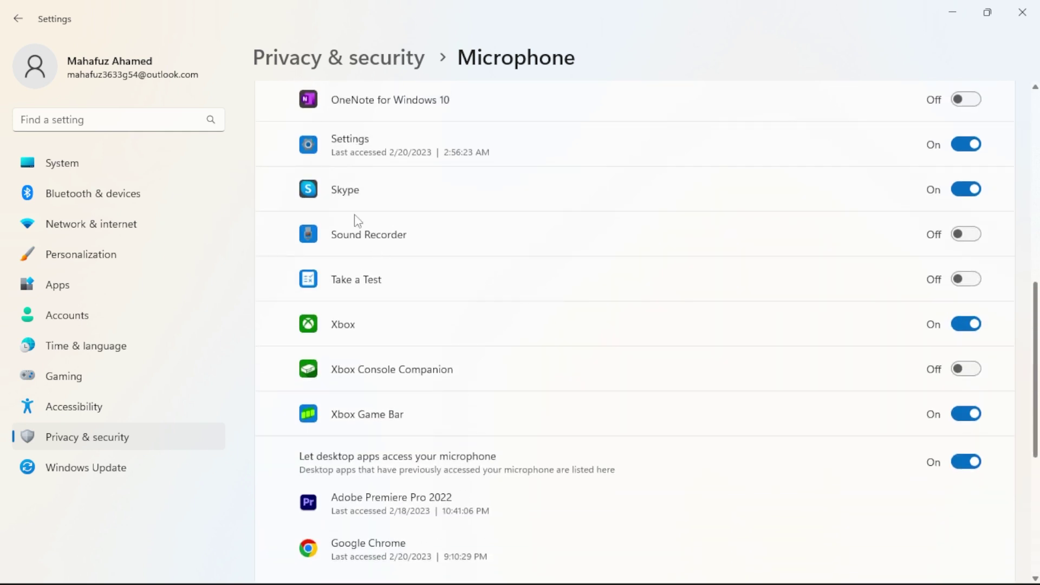
Step: Turn off microphone access for the Settings and Skype apps in the microphone permissions
left_click(909, 201)
scroll(639, 257, "up", 1)
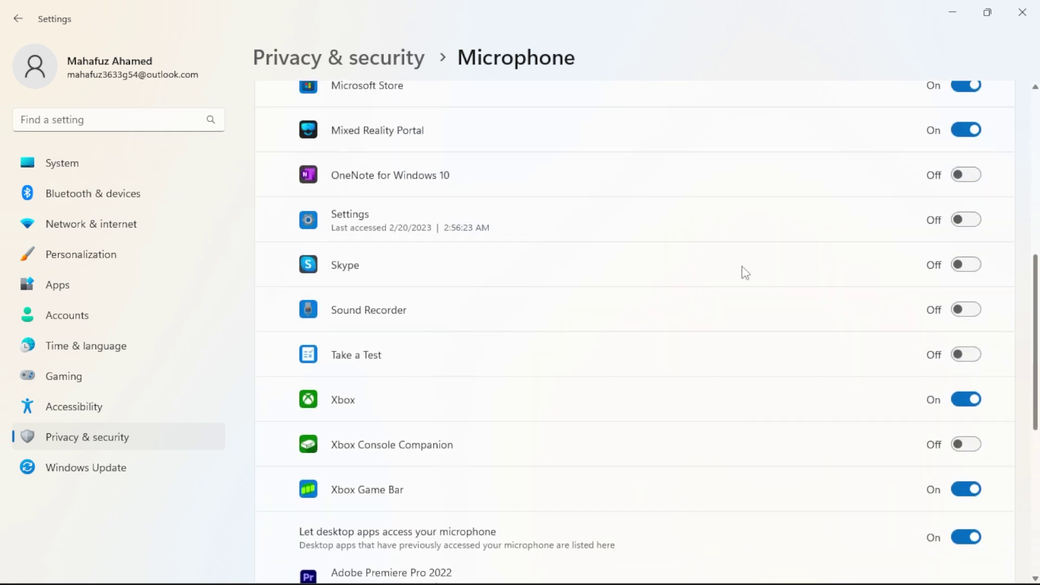
scroll(877, 292, "up", 1)
left_click(965, 206)
left_click(965, 205)
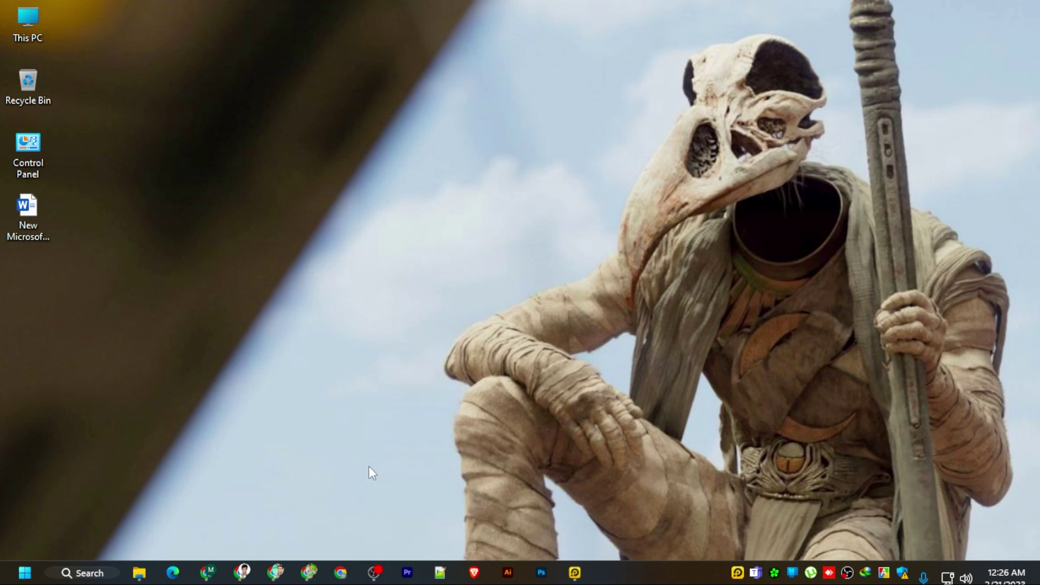
Step: In the System Multitasking settings, switch Snap windows off and back on and show All tabs from Microsoft Edge when snapping
key("super")
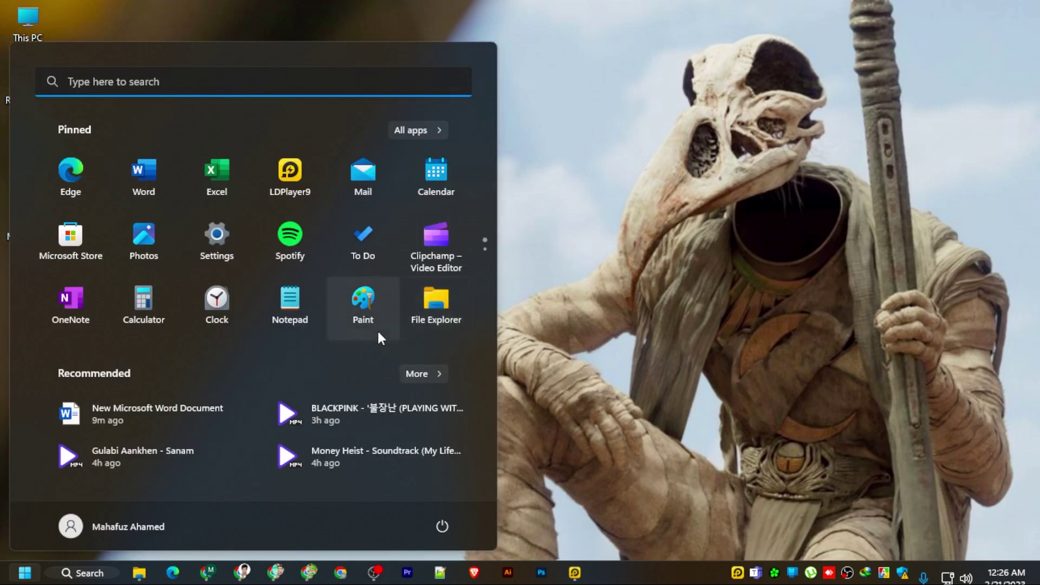
left_click(231, 230)
scroll(448, 337, "down", 2)
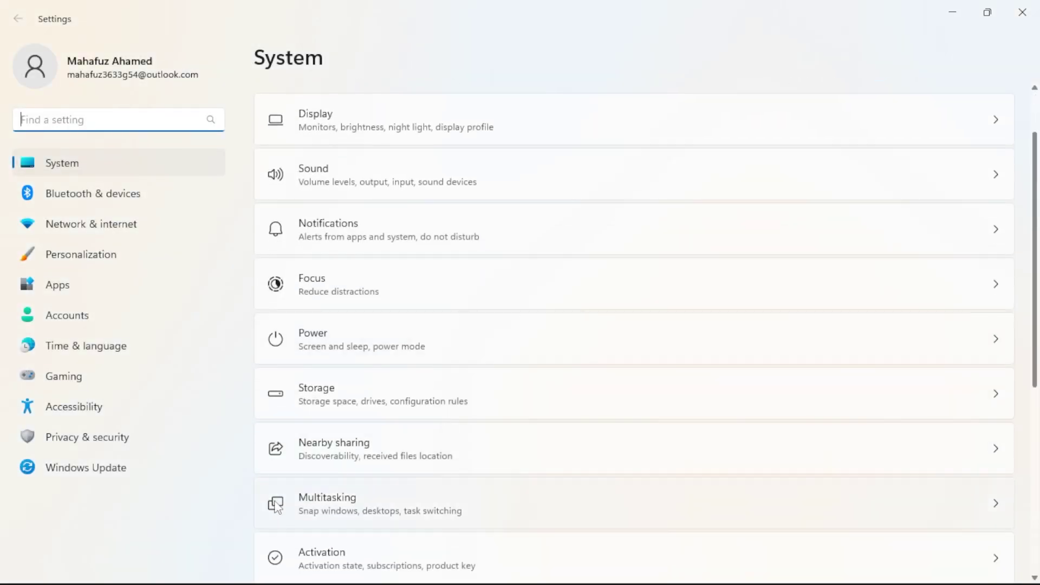
left_click(324, 501)
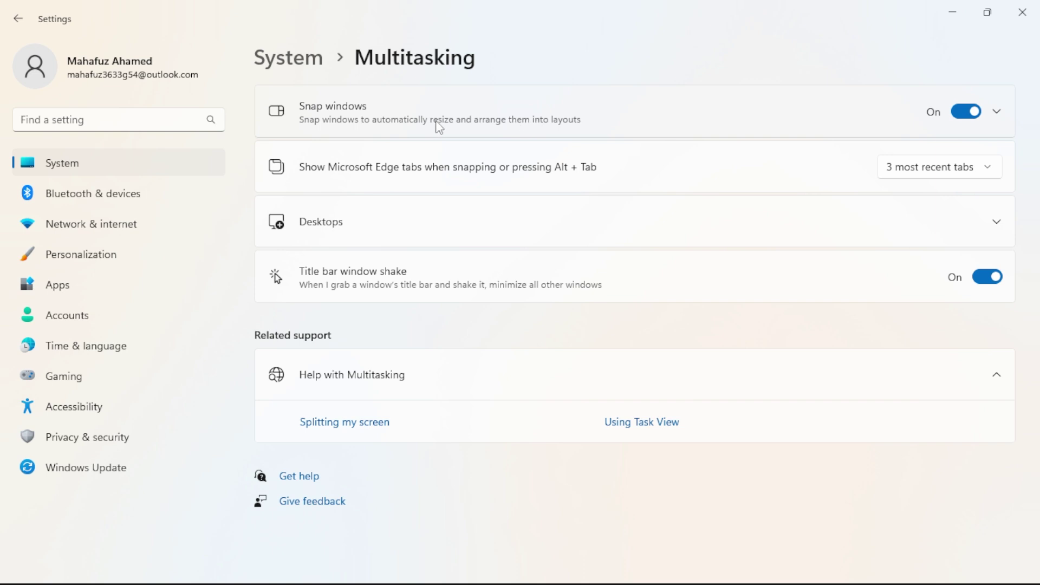
left_click(963, 113)
left_click(966, 113)
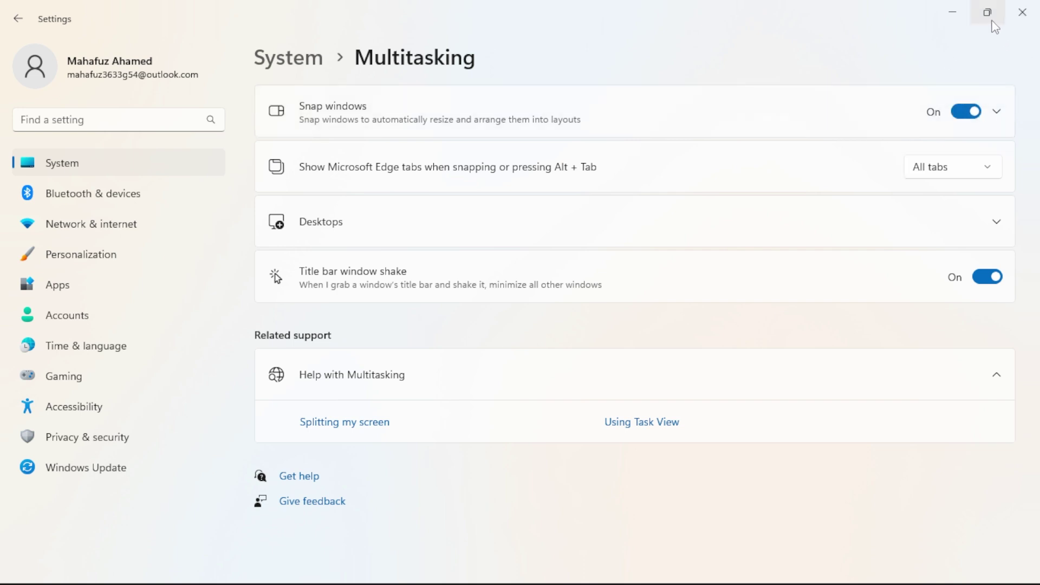
Step: Snap the Settings window to the left half of the screen and the Support City YouTube window to the right half
mouse_move(988, 17)
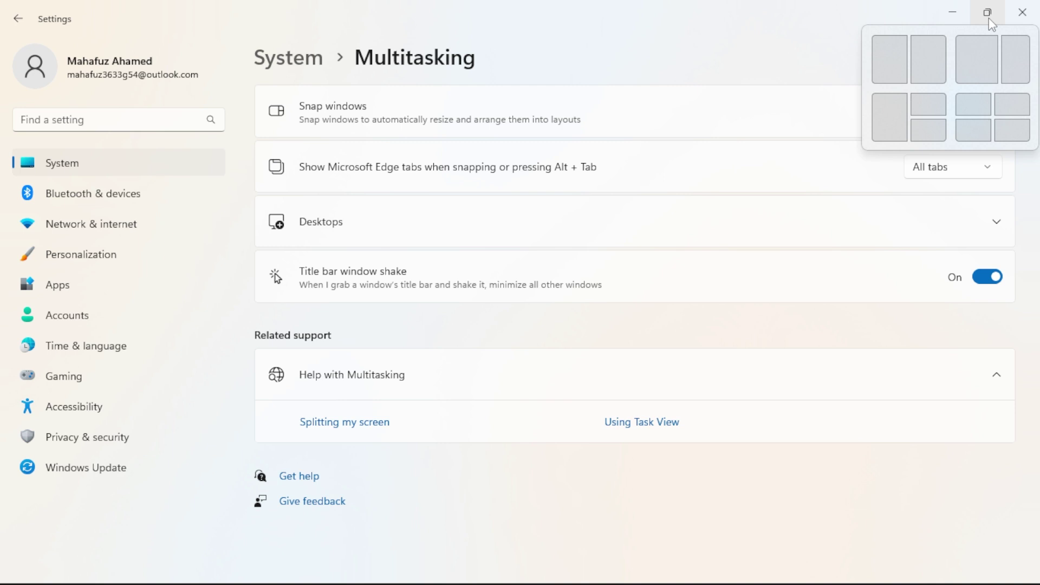
left_click(893, 58)
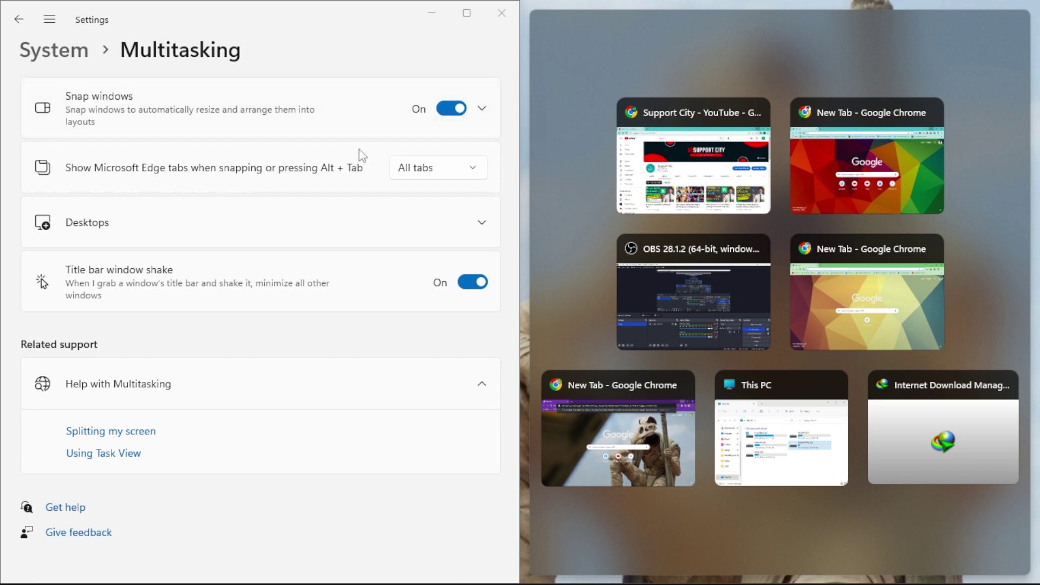
left_click(698, 174)
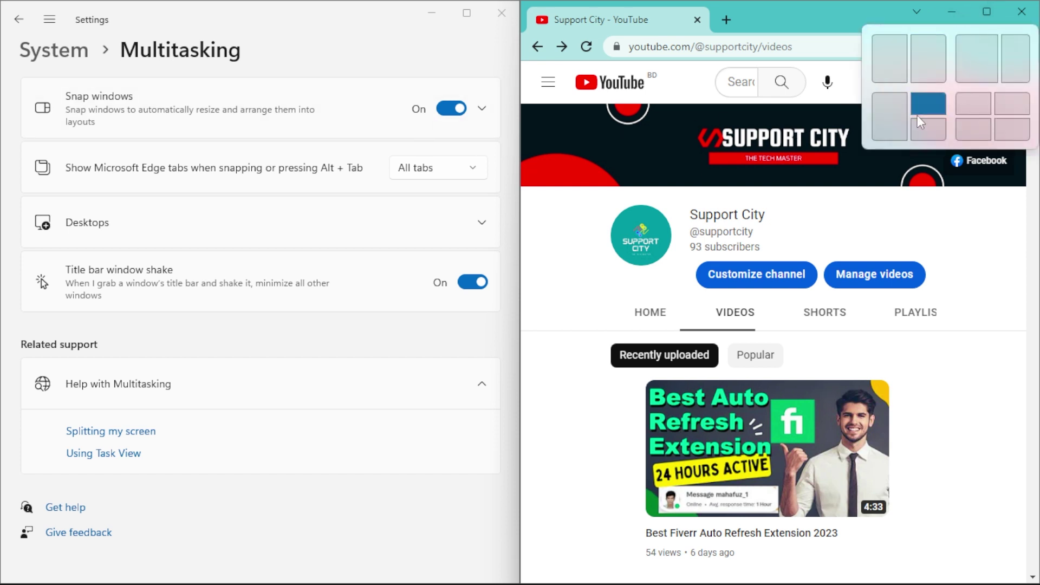
Step: Arrange a three-window snap layout with the YouTube window filling the left half and two Chrome New Tab windows stacked on the right
left_click(890, 112)
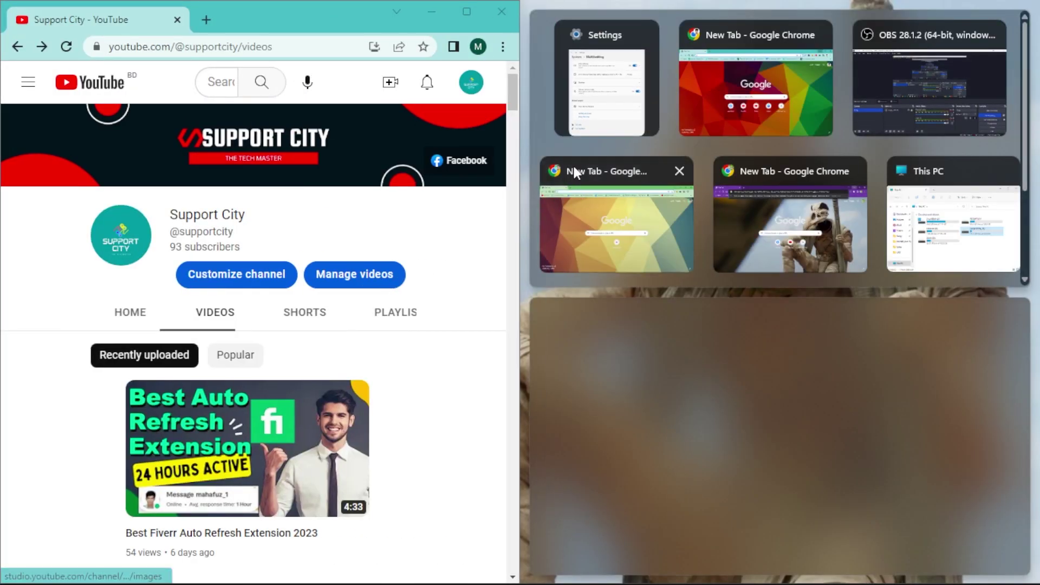
left_click(773, 93)
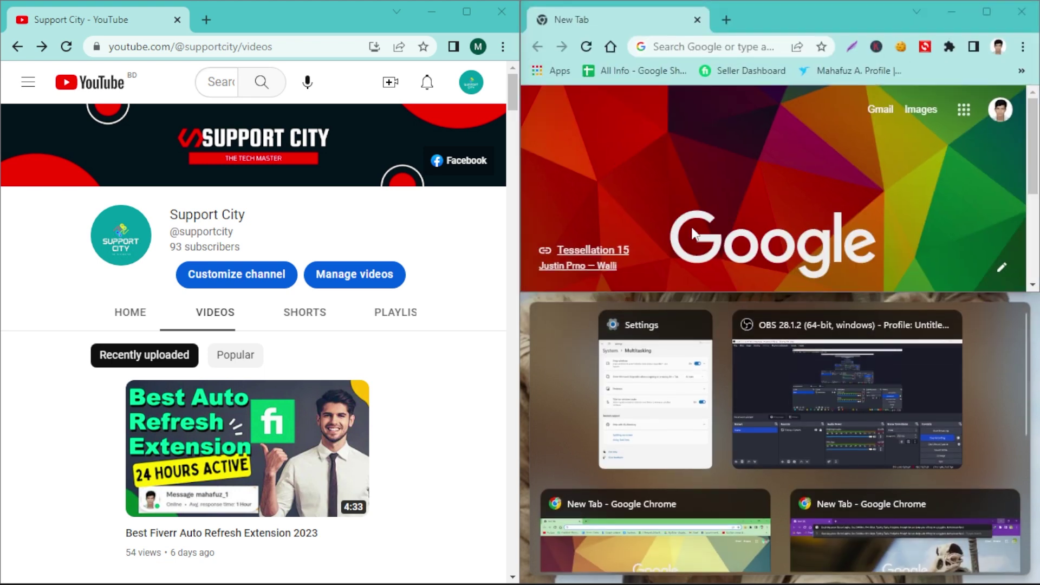
left_click(664, 544)
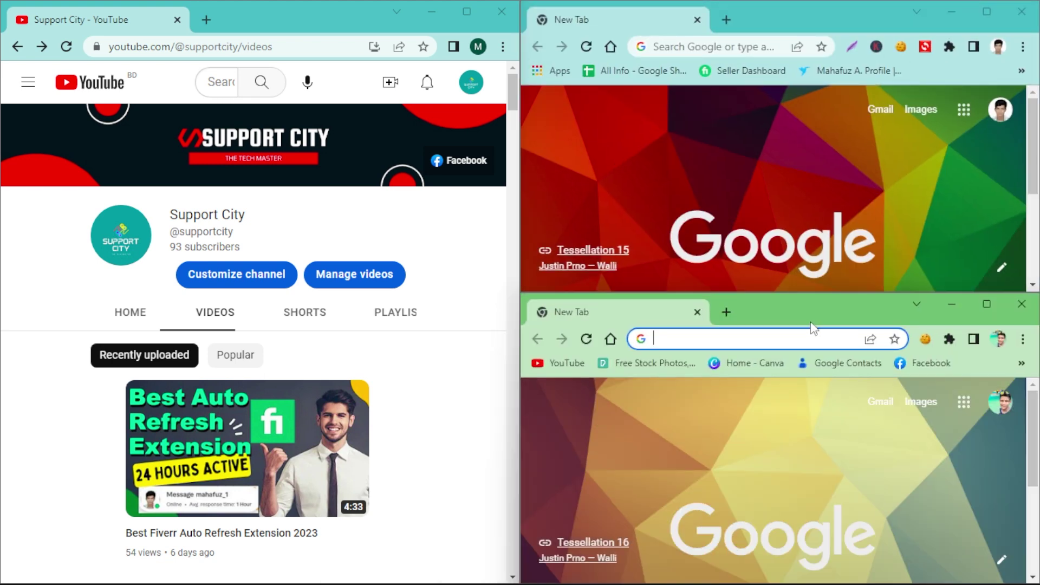